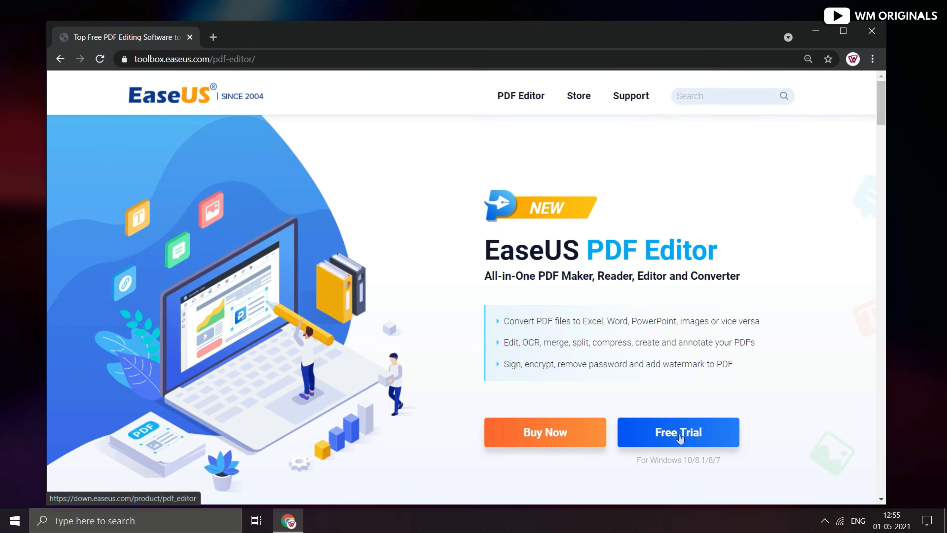
Step: Download the EaseUS PDF Editor free trial and install it with a desktop shortcut, launching the program at the end of setup
{"action": "left_click", "coordinate": [679, 436]}
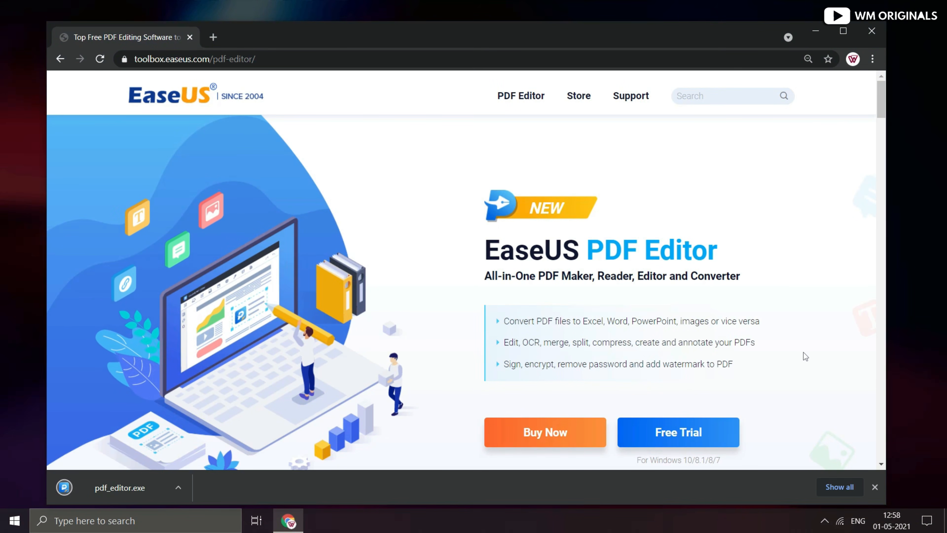
{"action": "left_click", "coordinate": [93, 489]}
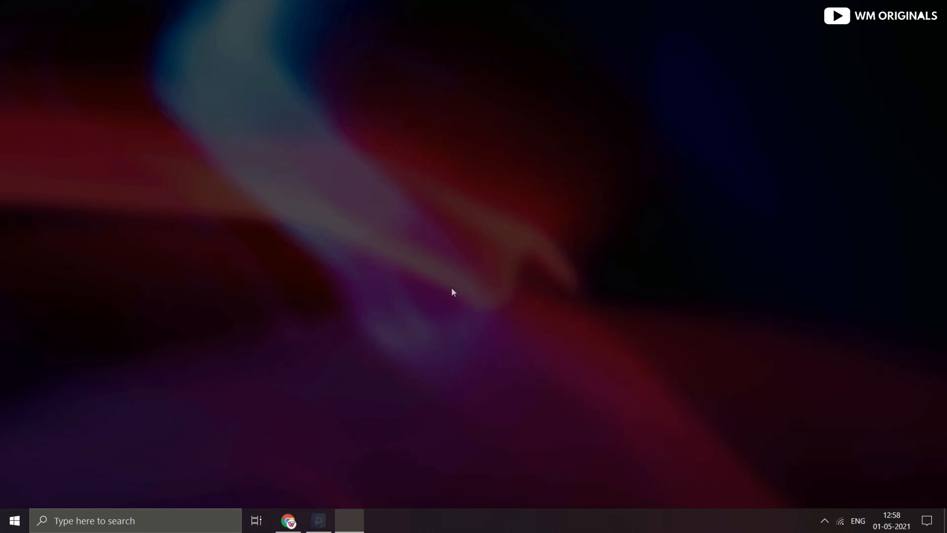
{"action": "left_click", "coordinate": [545, 360]}
{"action": "left_click", "coordinate": [546, 361]}
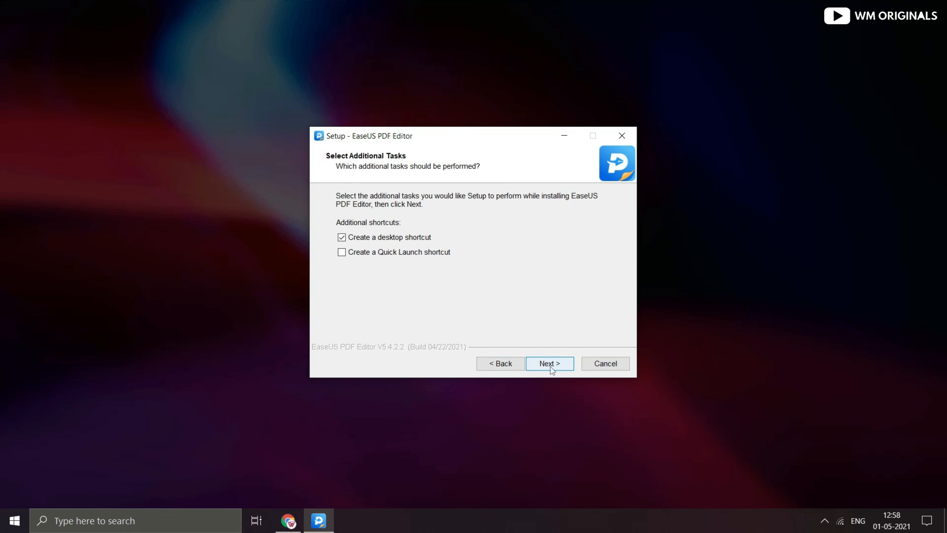
{"action": "left_click", "coordinate": [556, 363]}
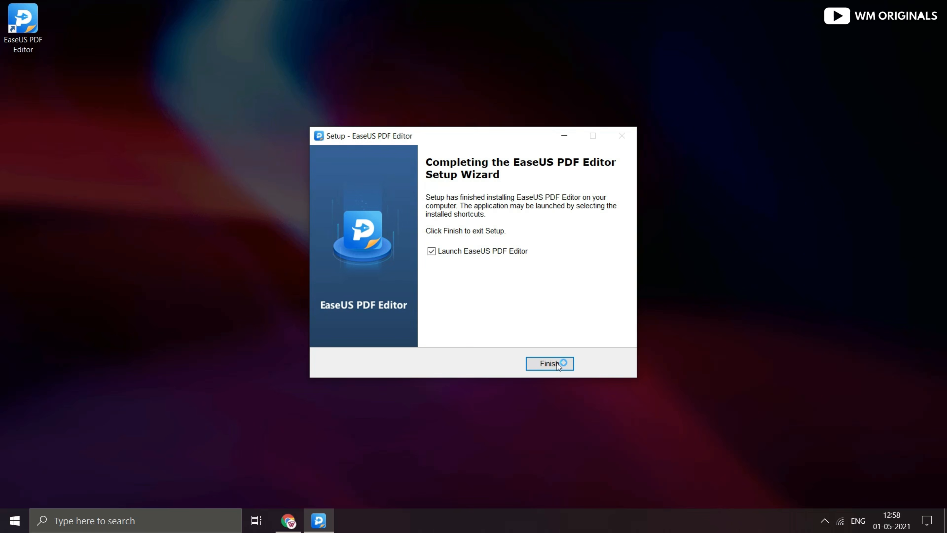
{"action": "left_click", "coordinate": [540, 365]}
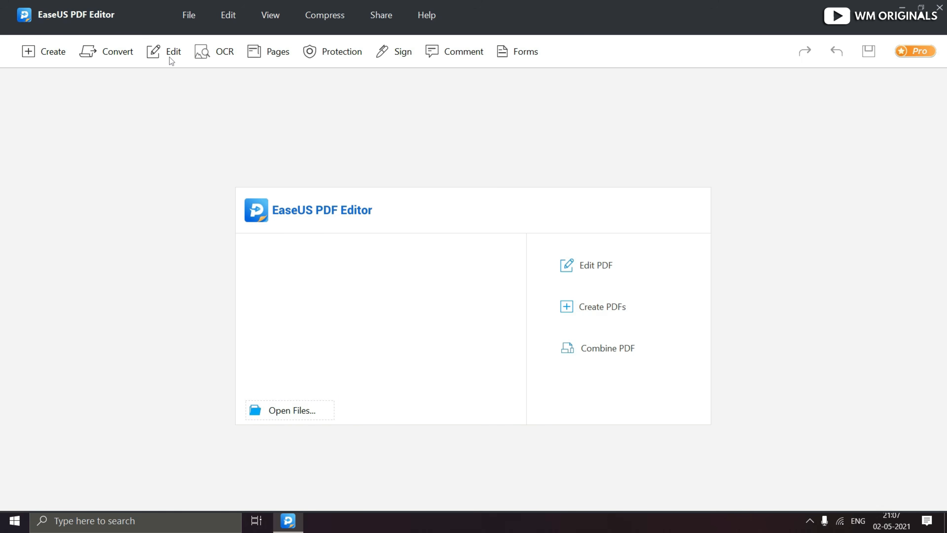
Step: Open the PDF file WebIT-MAN - Proposal from the WM Originals folder on the Desktop
{"action": "left_click", "coordinate": [188, 16]}
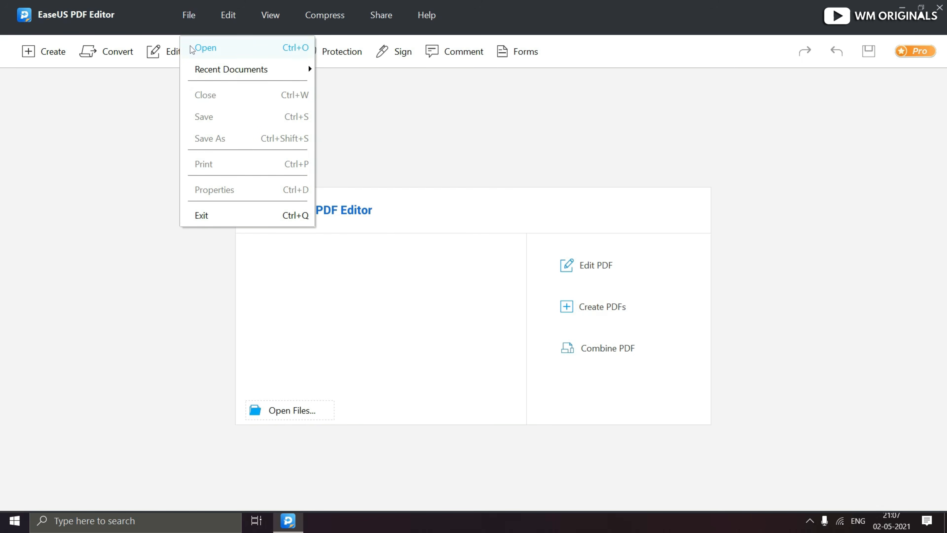
{"action": "left_click", "coordinate": [192, 48]}
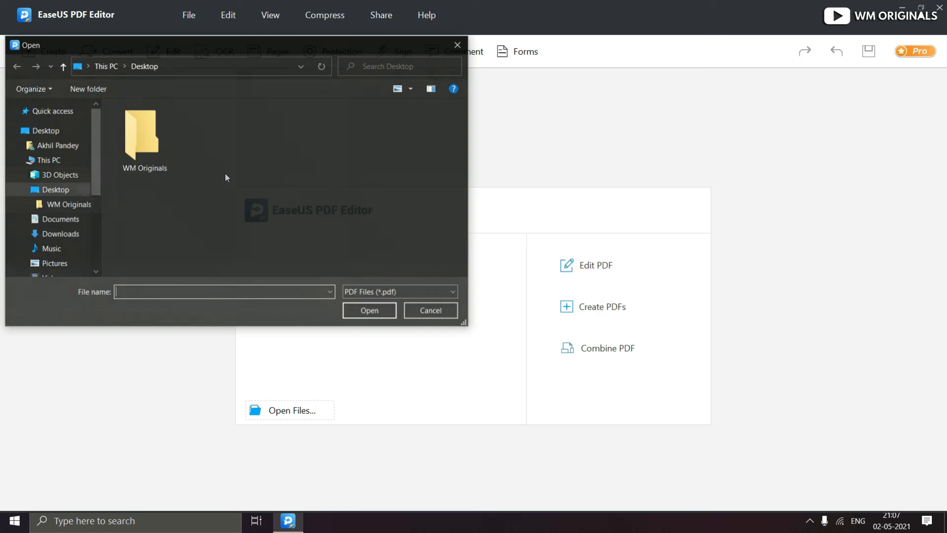
{"action": "double_click", "coordinate": [144, 142]}
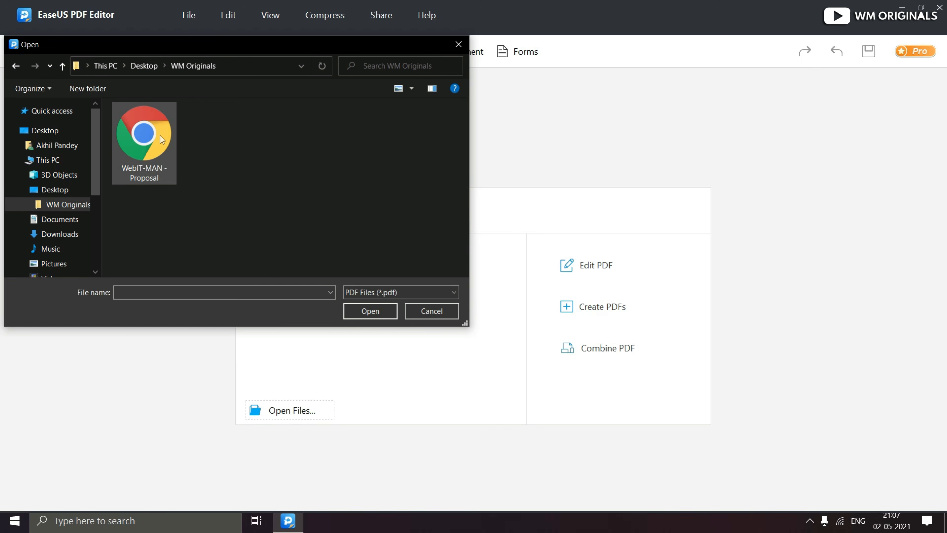
{"action": "left_click", "coordinate": [147, 146]}
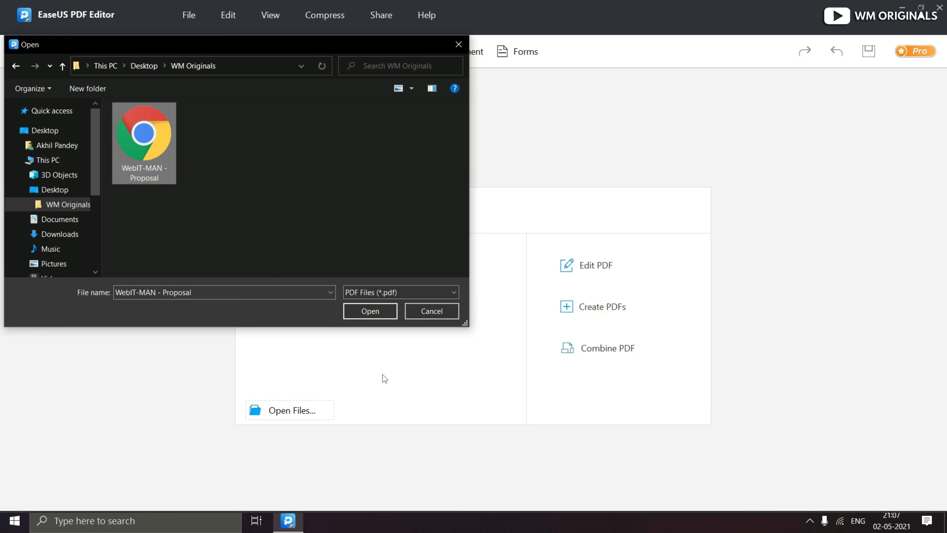
{"action": "left_click", "coordinate": [367, 313]}
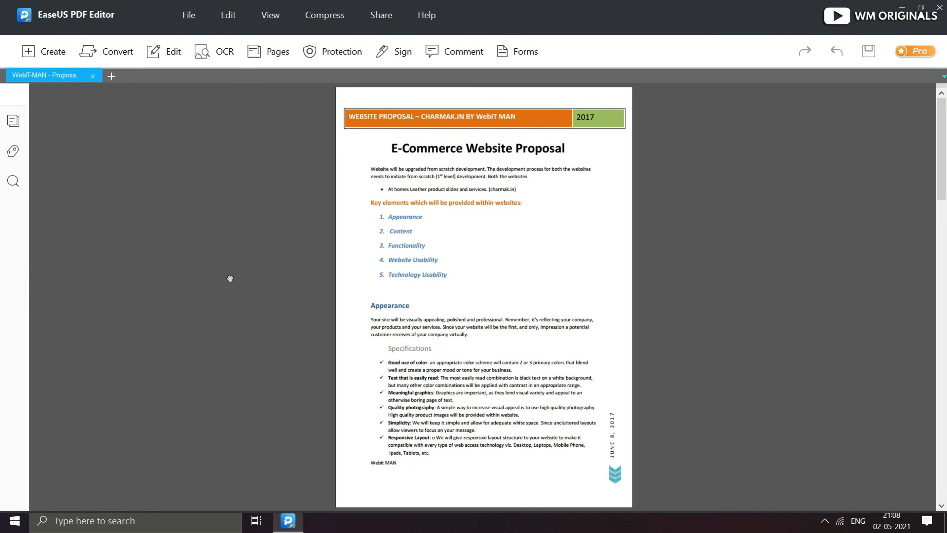
Step: Convert all pages of the proposal to JPEG, saving them as WebIT-MAN - Proposal Images in the WM Originals folder
{"action": "scroll", "coordinate": [460, 314], "scroll_direction": "down", "scroll_amount": 2}
{"action": "scroll", "coordinate": [449, 147], "scroll_direction": "up", "scroll_amount": 2}
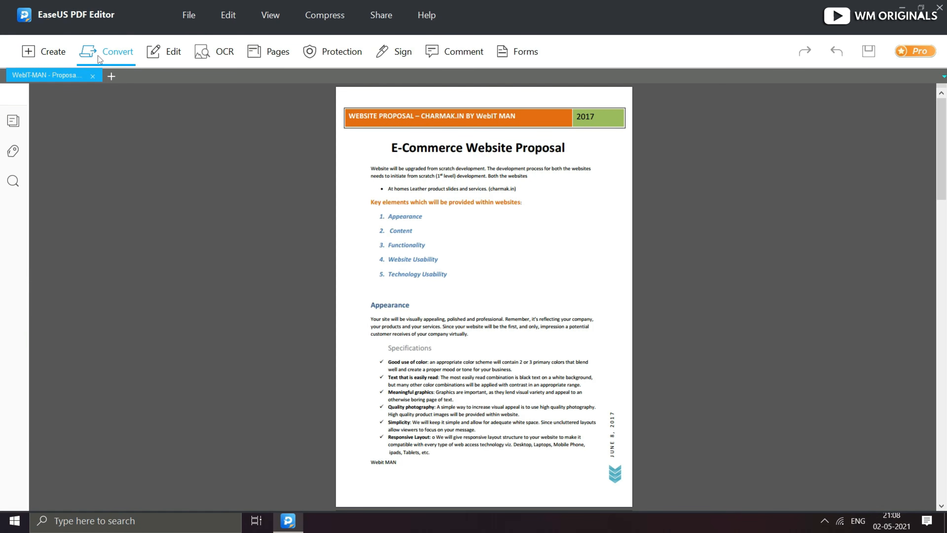
{"action": "left_click", "coordinate": [113, 56]}
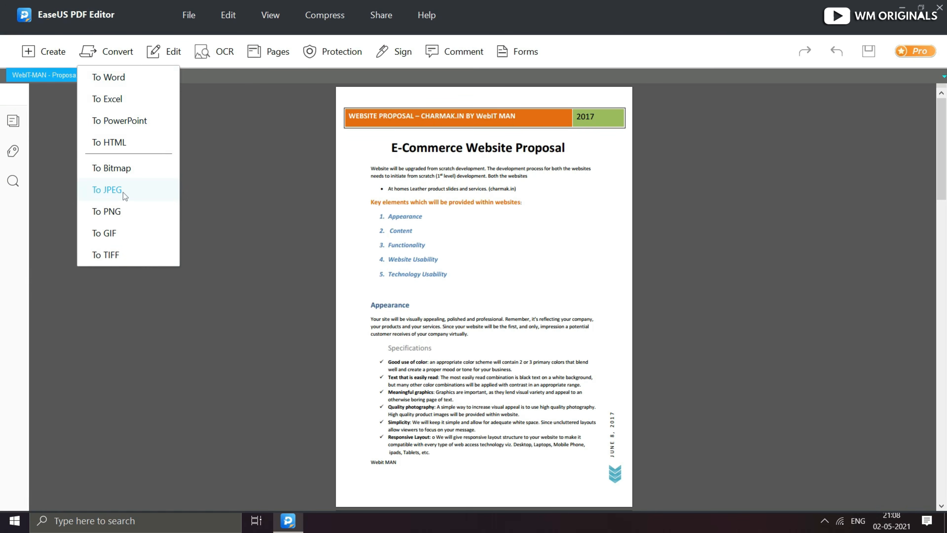
{"action": "left_click", "coordinate": [123, 191]}
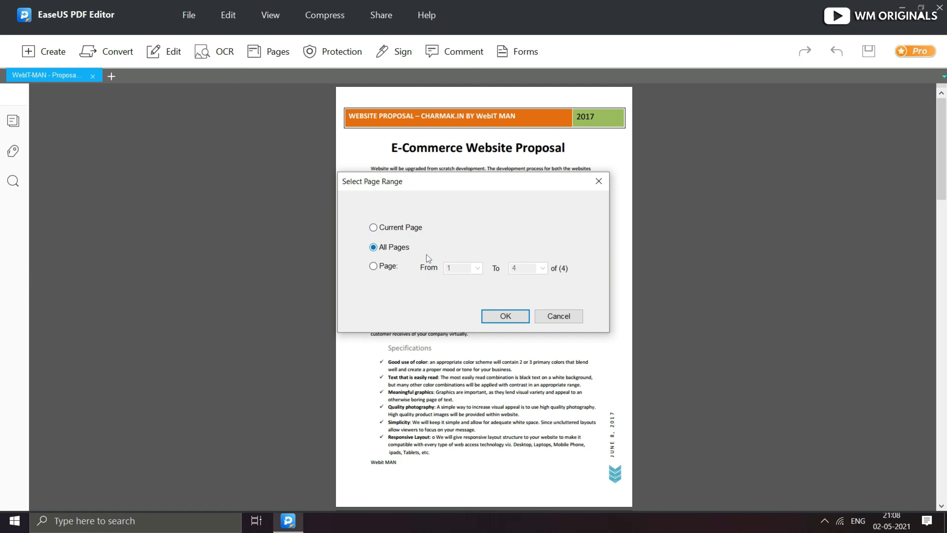
{"action": "left_click", "coordinate": [514, 317]}
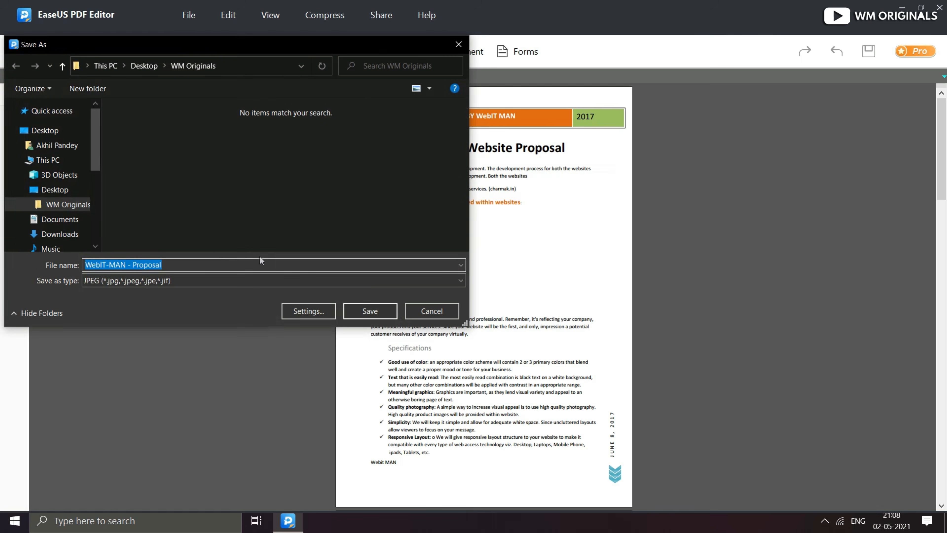
{"action": "left_click", "coordinate": [208, 266]}
{"action": "type", "text": "I"}
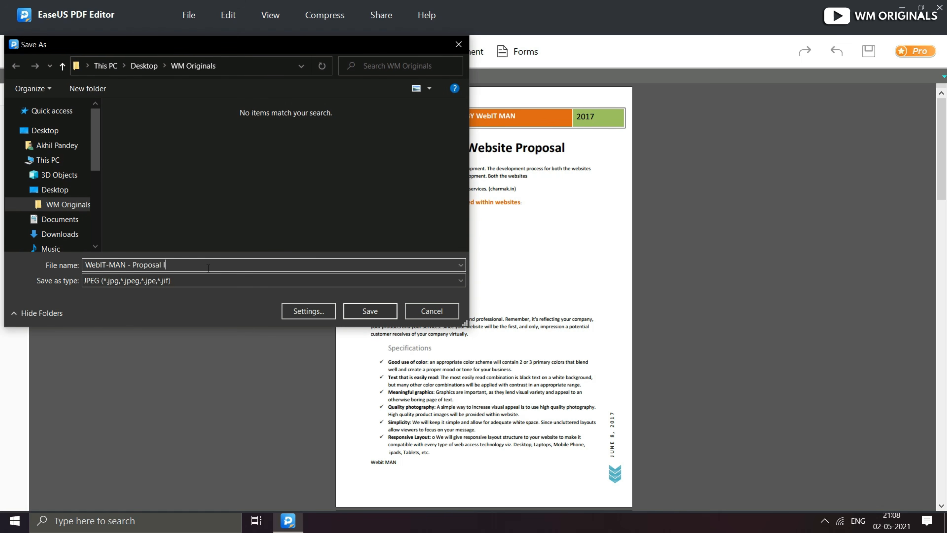
{"action": "type", "text": "mages"}
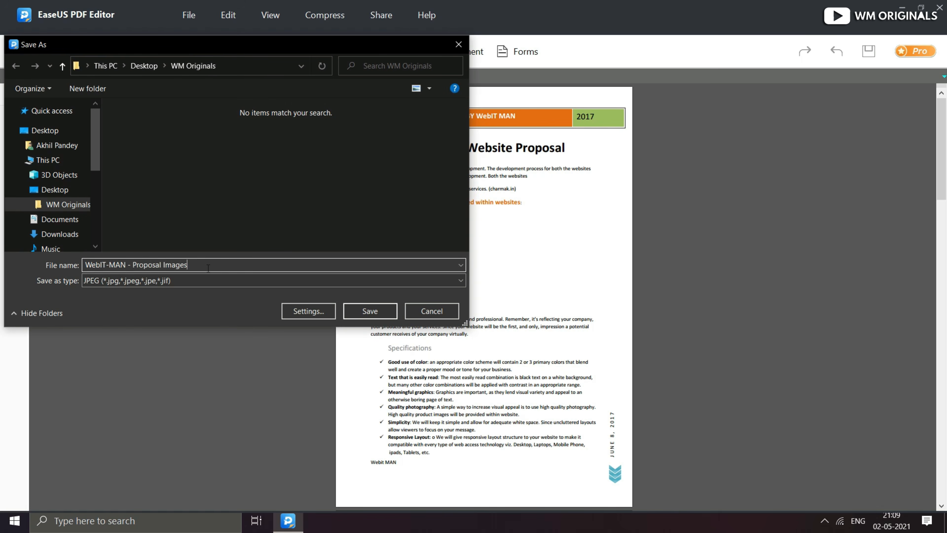
{"action": "left_click", "coordinate": [376, 311]}
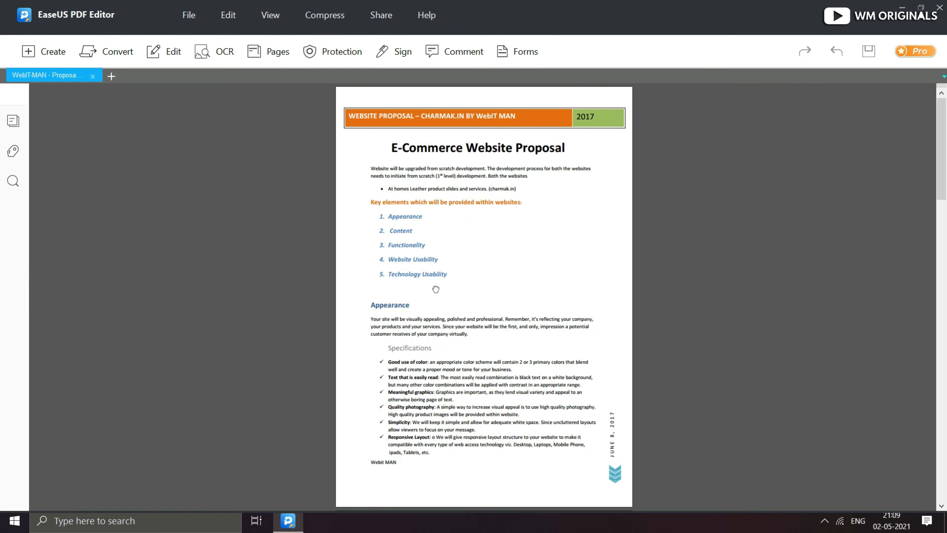
Step: Switch to File Explorer and view the exported JPEG pages in the Desktop's WM Originals folder
{"action": "key", "text": "super+e"}
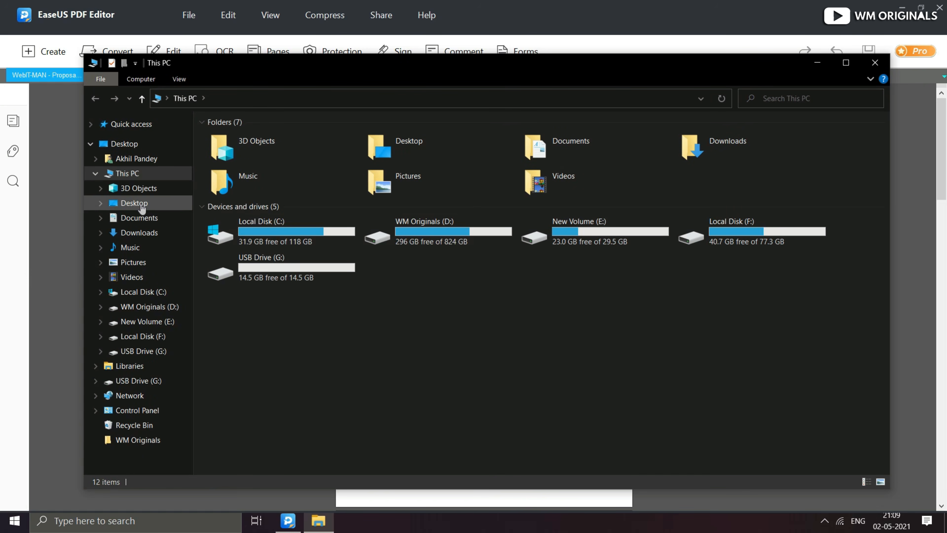
{"action": "left_click", "coordinate": [141, 206]}
{"action": "double_click", "coordinate": [235, 157]}
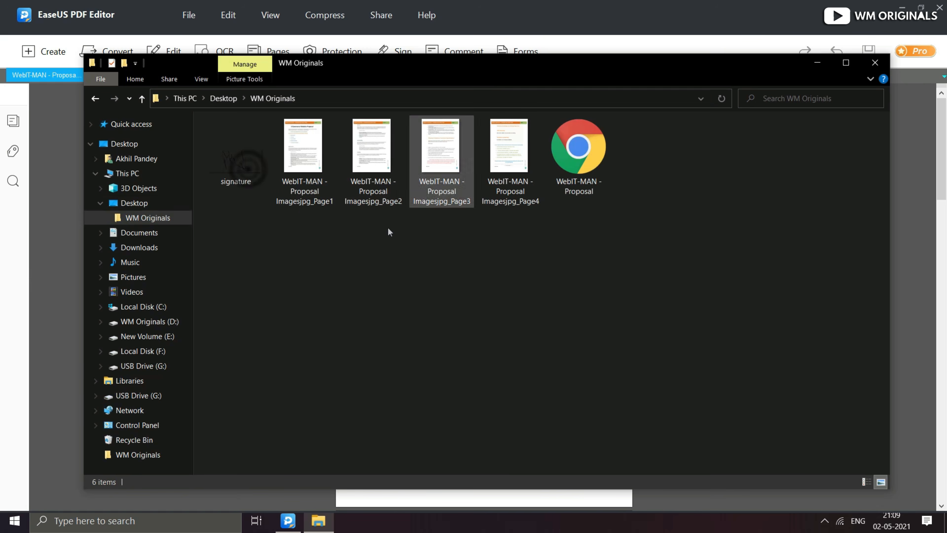
{"action": "double_click", "coordinate": [295, 175]}
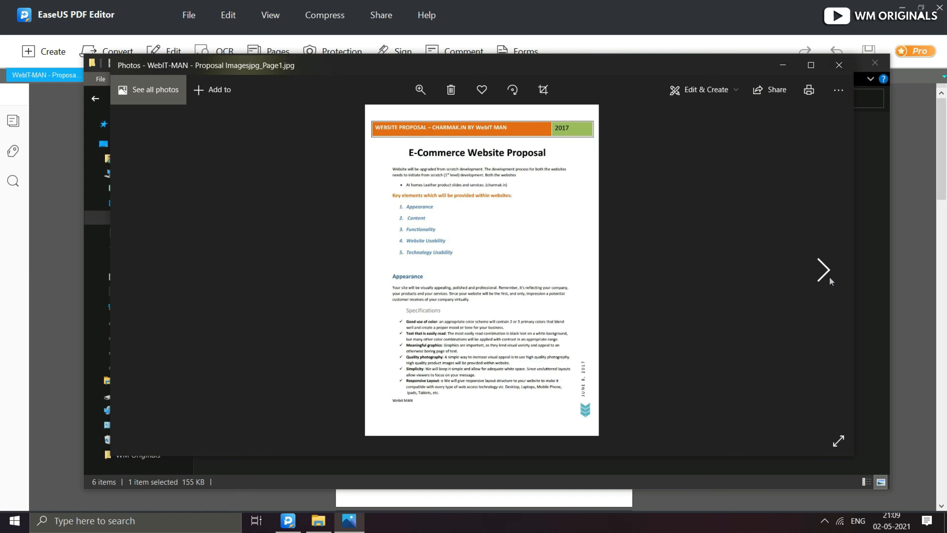
{"action": "left_click", "coordinate": [829, 276]}
{"action": "left_click", "coordinate": [829, 276]}
{"action": "left_click", "coordinate": [829, 276]}
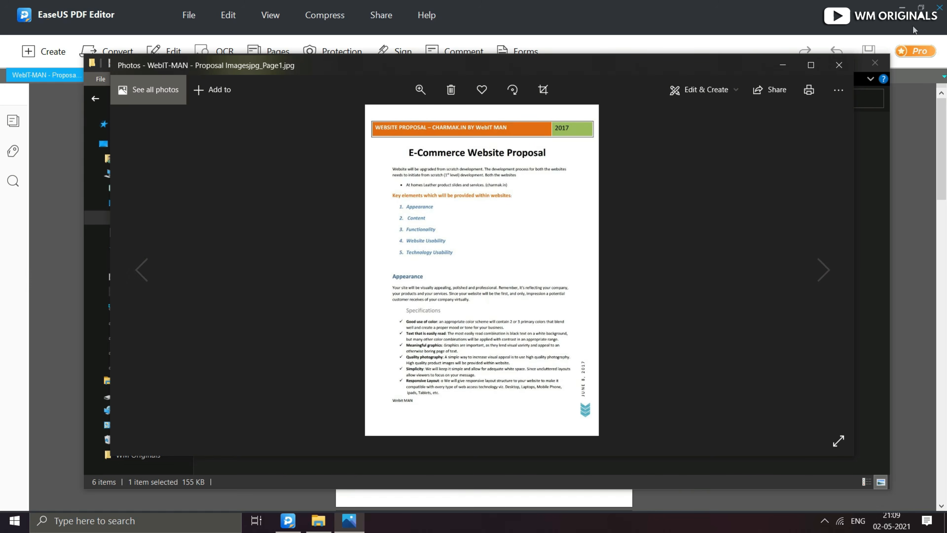
{"action": "left_click", "coordinate": [877, 66]}
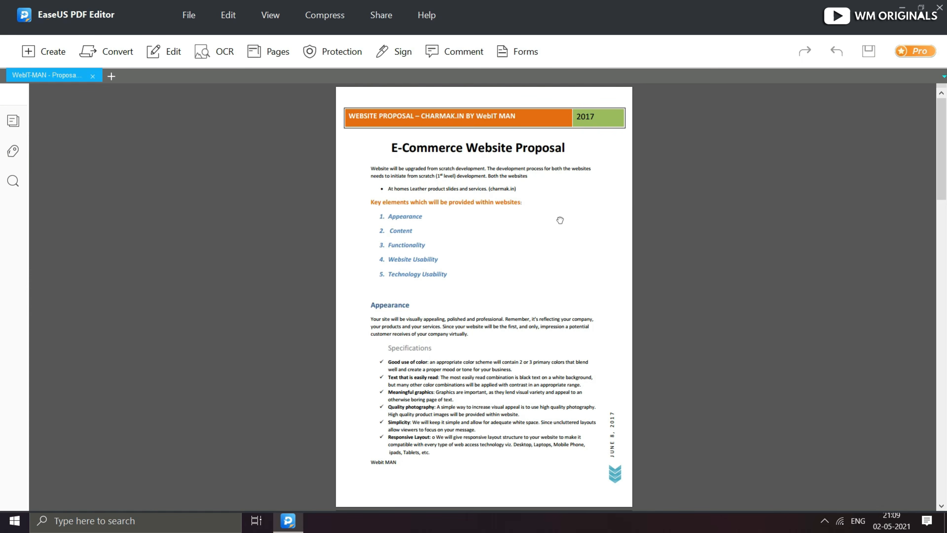
Step: Convert the proposal PDF to a Word document in the WM Originals folder
{"action": "left_click", "coordinate": [117, 52]}
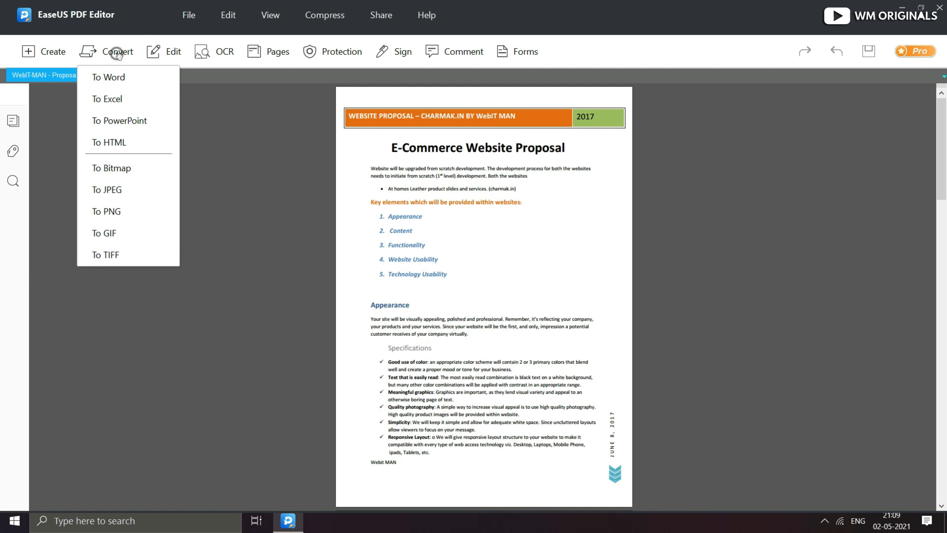
{"action": "left_click", "coordinate": [125, 78]}
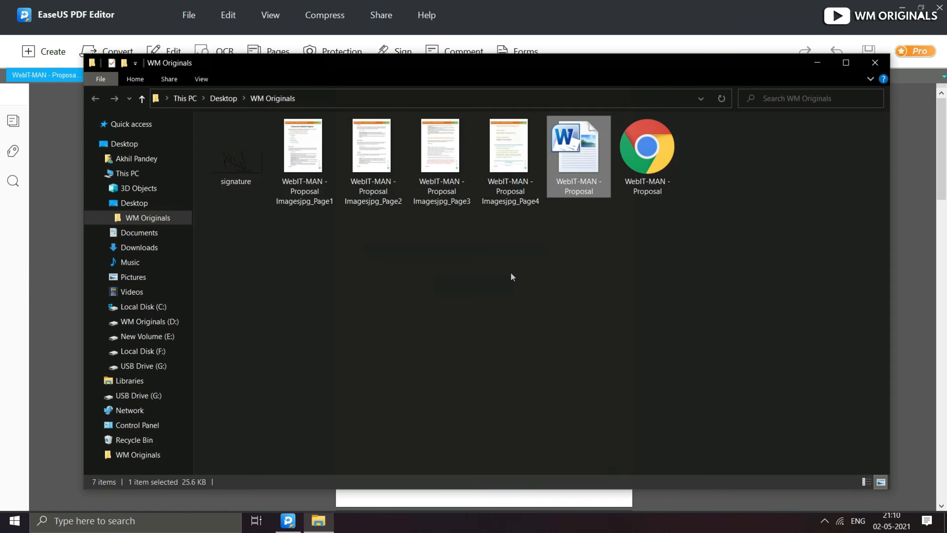
Step: Open the converted document in Word, change WebIT MAN in its header to WM Originals, and save and close it
{"action": "double_click", "coordinate": [585, 166]}
{"action": "left_click_drag", "start_coordinate": [299, 271], "coordinate": [529, 312]}
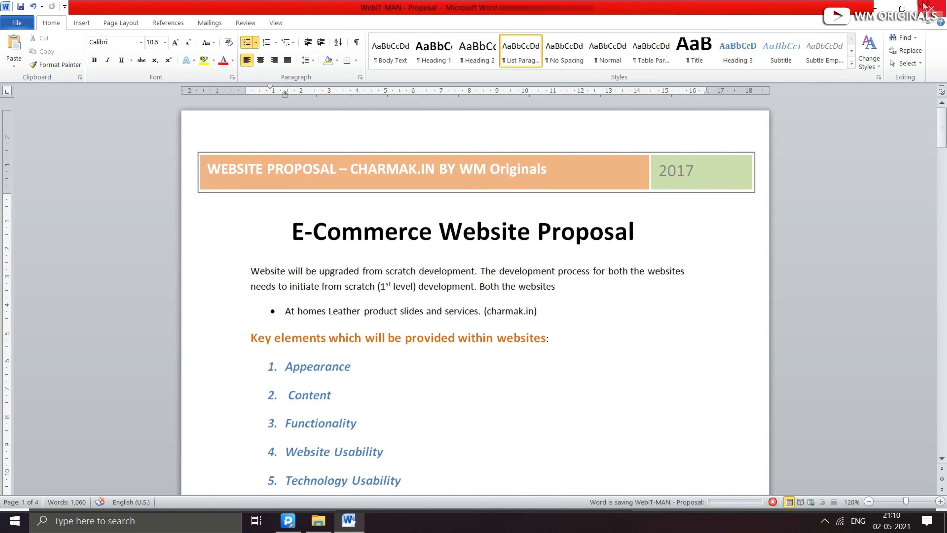
{"action": "left_click", "coordinate": [931, 8]}
{"action": "left_click", "coordinate": [869, 67]}
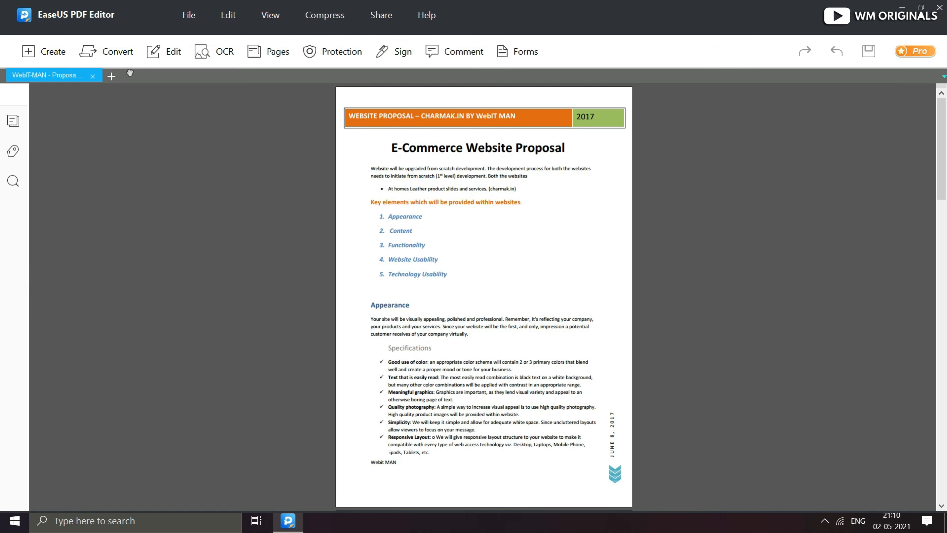
{"action": "left_click", "coordinate": [117, 52]}
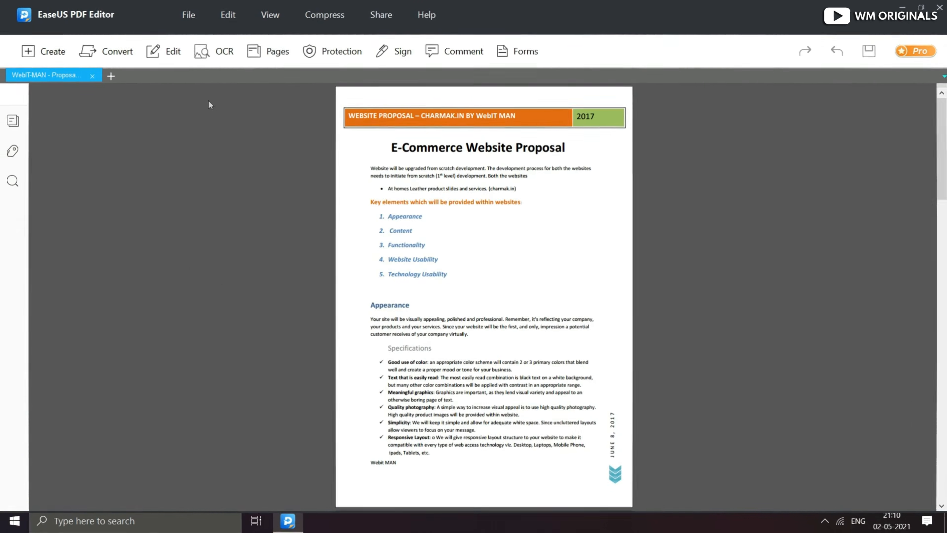
Step: Make the PDF's text editable and replace WebIT MAN in the orange header with WM Originals
{"action": "left_click", "coordinate": [166, 55]}
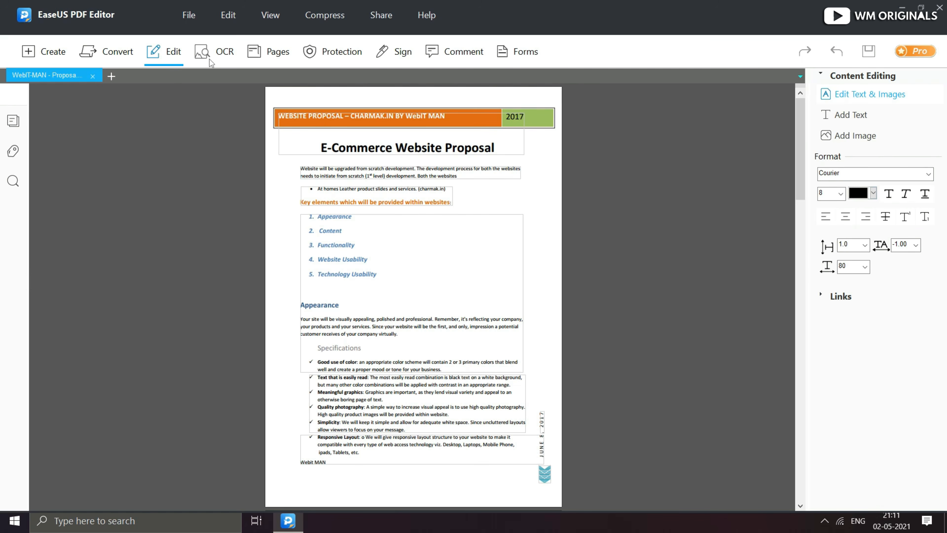
{"action": "left_click", "coordinate": [405, 116]}
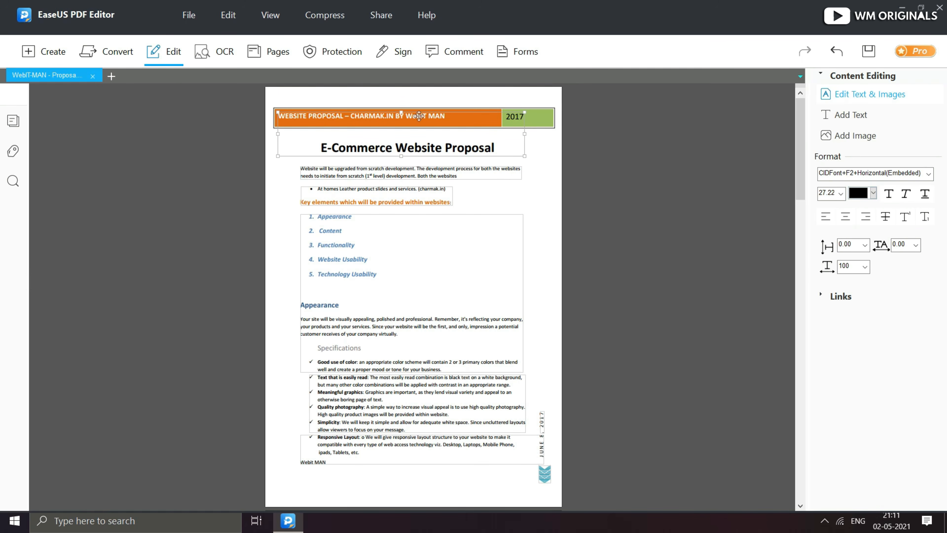
{"action": "left_click_drag", "start_coordinate": [405, 116], "coordinate": [445, 116]}
{"action": "type", "text": "WM Originals"}
Step: Append "by WM Originals" to the end of the title E-Commerce Website Proposal
{"action": "left_click", "coordinate": [451, 148]}
{"action": "left_click", "coordinate": [494, 147]}
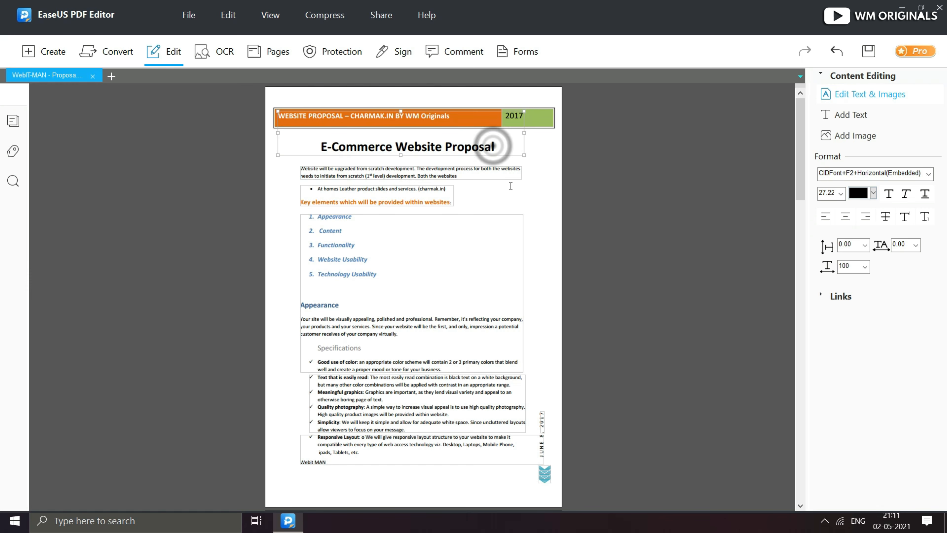
{"action": "type", "text": "by WM Originals"}
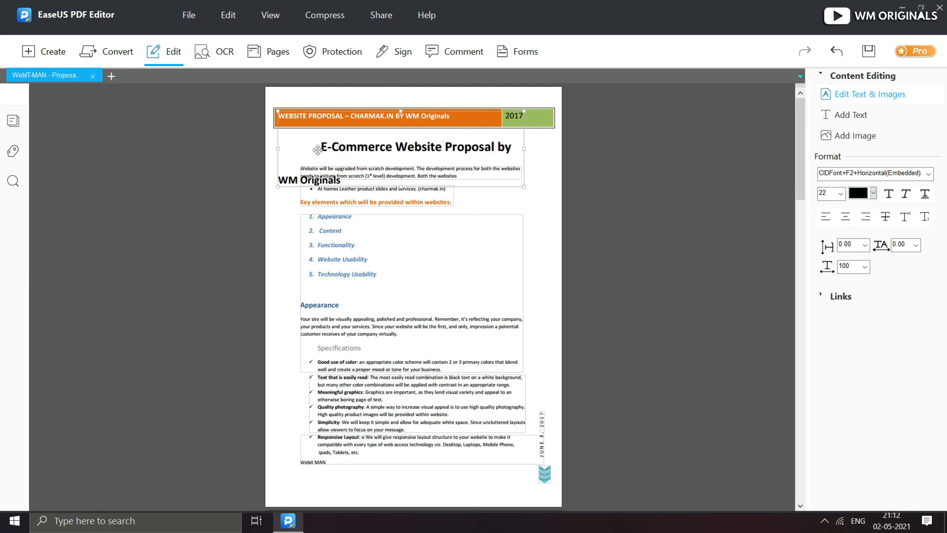
Step: Set the font size of the whole E-Commerce Website Proposal title to 18
{"action": "left_click", "coordinate": [325, 146], "text": "shift"}
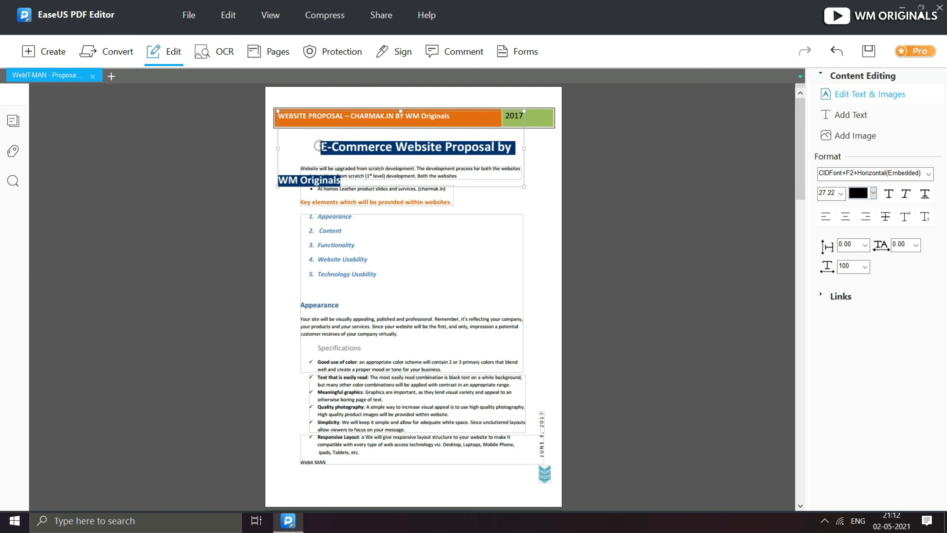
{"action": "left_click", "coordinate": [320, 147], "text": "shift"}
{"action": "left_click", "coordinate": [842, 193]}
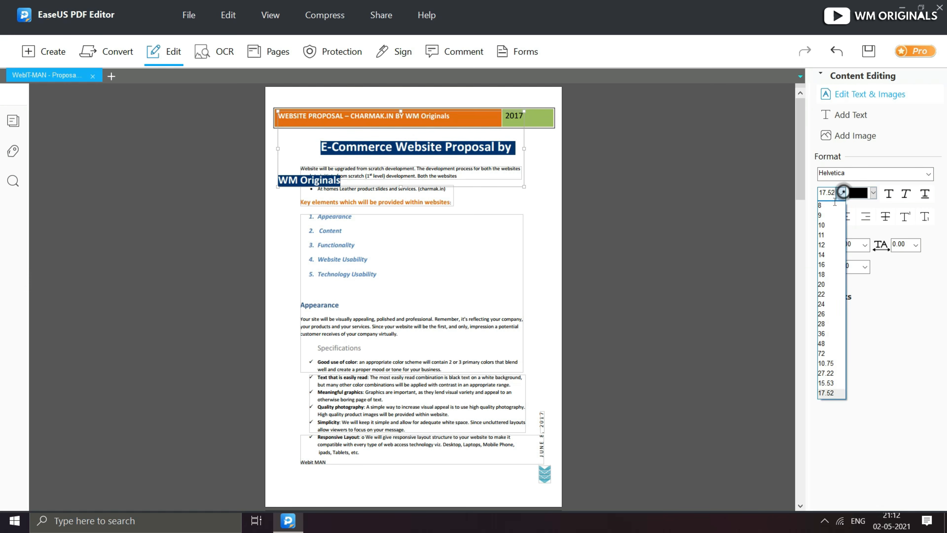
{"action": "left_click", "coordinate": [825, 275]}
Step: Recolor the whole title E-Commerce Website Proposal by WM Originals red and keep its Helvetica font
{"action": "left_click", "coordinate": [862, 195]}
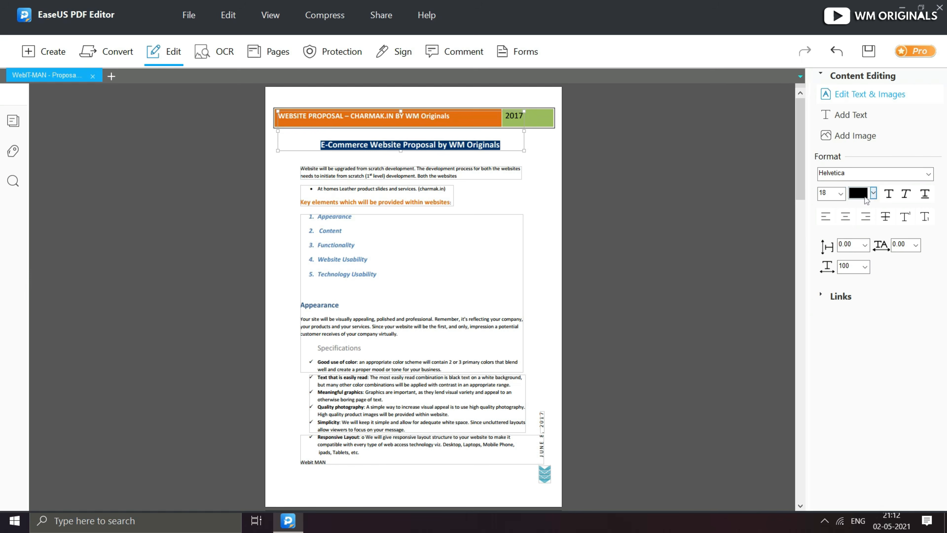
{"action": "left_click", "coordinate": [886, 228]}
{"action": "left_click", "coordinate": [895, 174]}
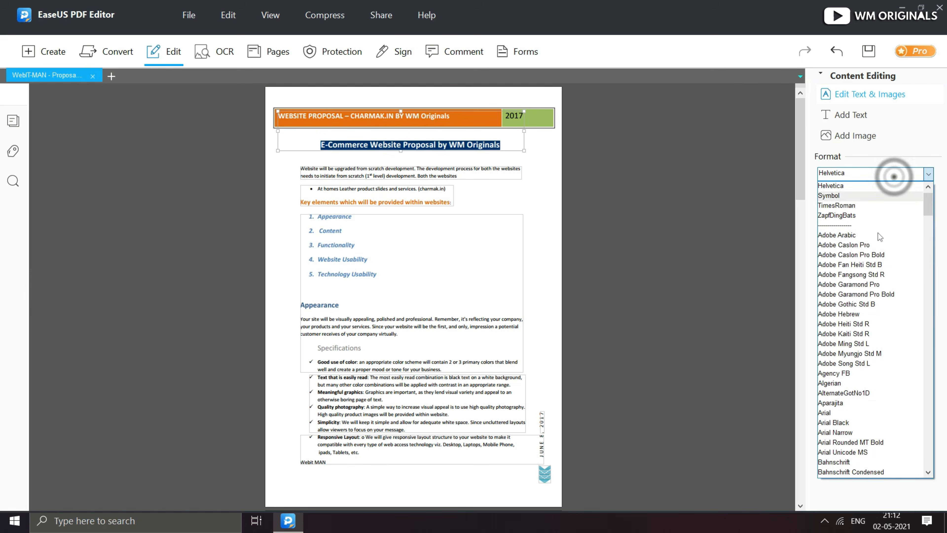
{"action": "left_click", "coordinate": [871, 165]}
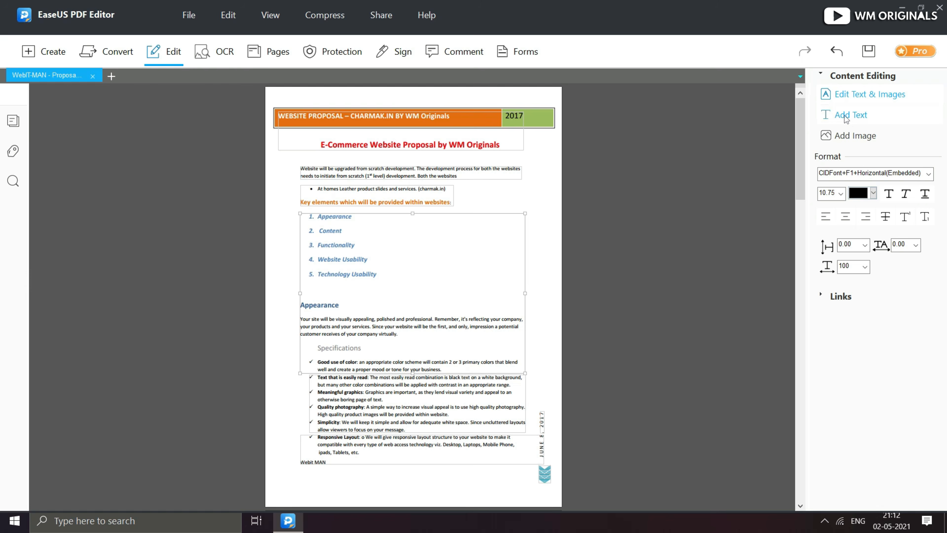
{"action": "left_click", "coordinate": [852, 135]}
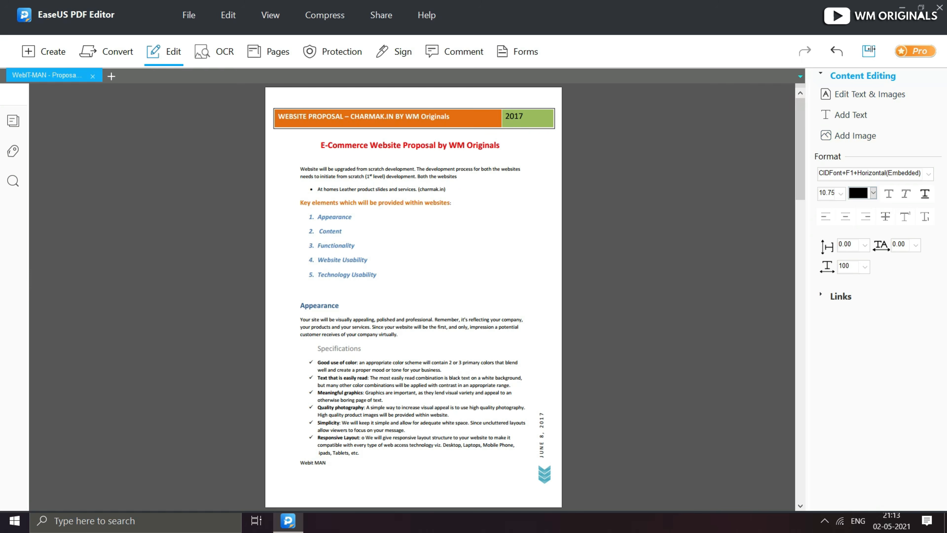
Step: Save the edited PDF as a copy named WebIT-MAN - Proposal Updated in the WM Originals folder
{"action": "left_click", "coordinate": [871, 54]}
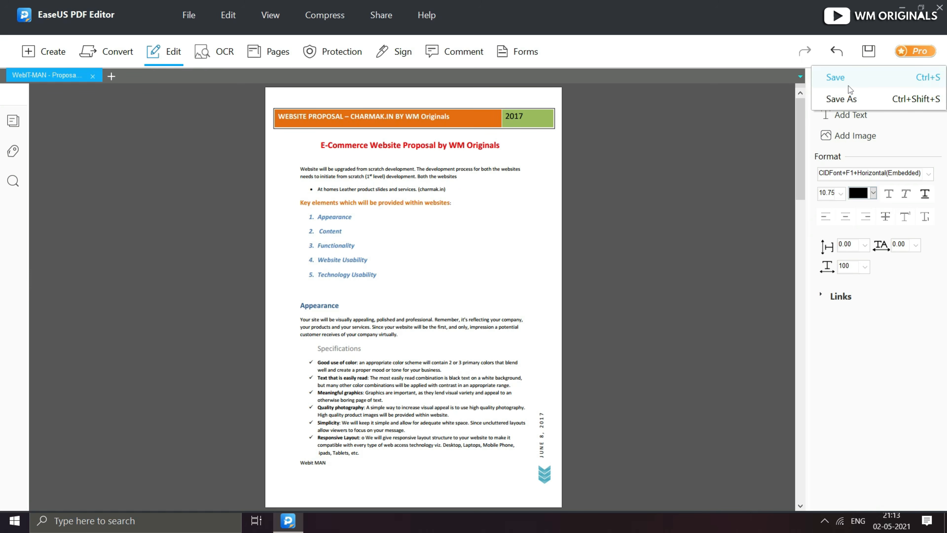
{"action": "left_click", "coordinate": [851, 99]}
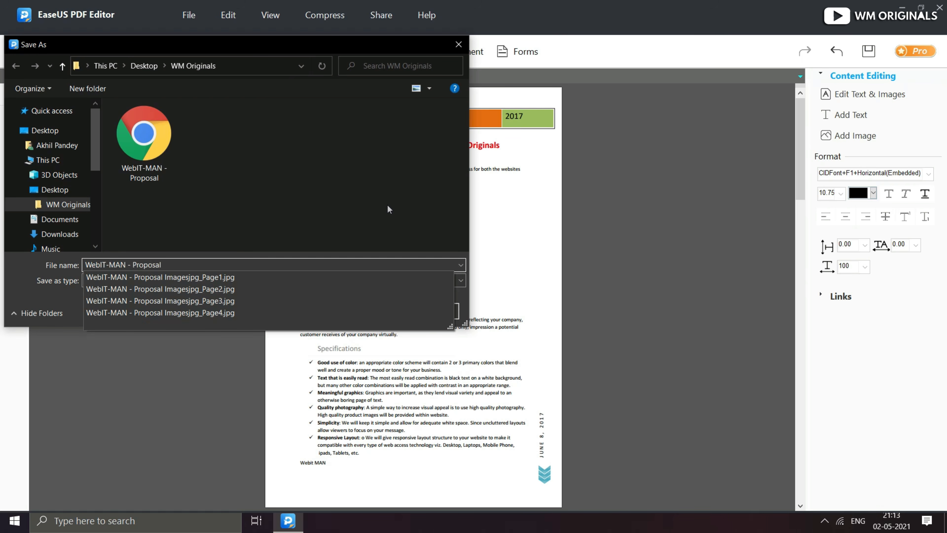
{"action": "type", "text": "Update"}
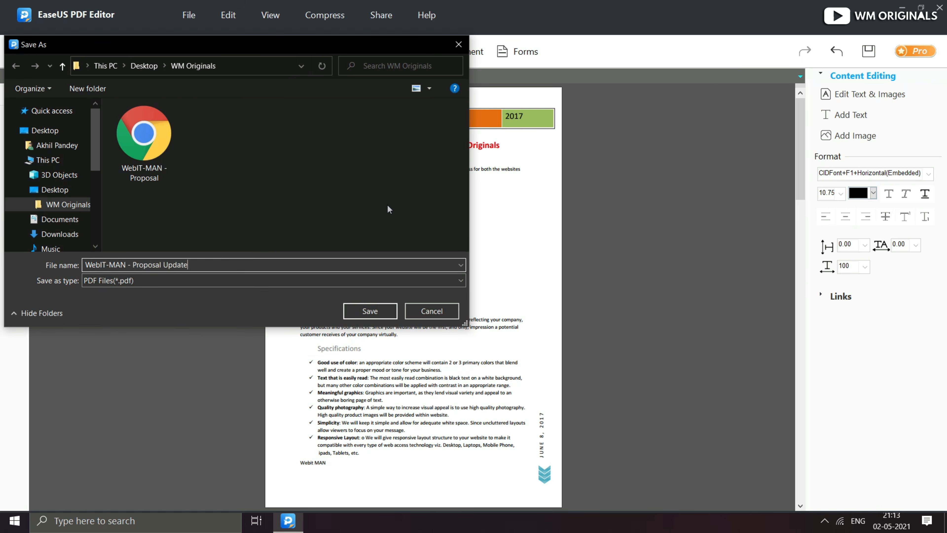
{"action": "type", "text": "d"}
{"action": "key", "text": "Return"}
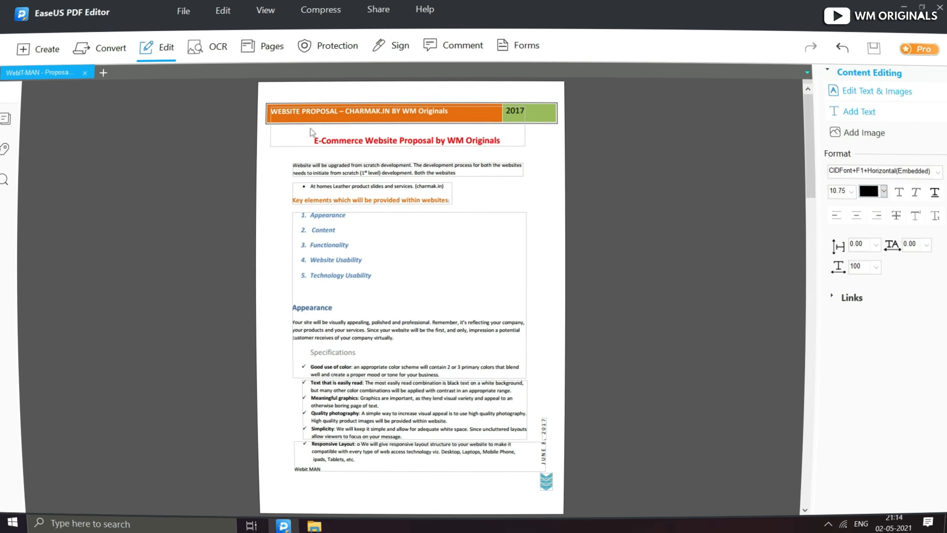
Step: Split the document by number of pages with a maximum of 1 page per file, and check the output in File Explorer
{"action": "left_click", "coordinate": [261, 51]}
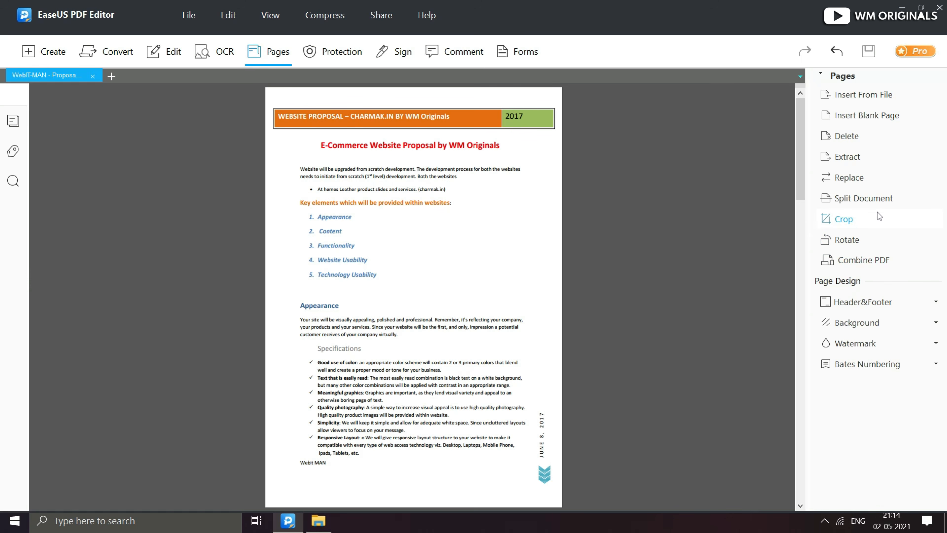
{"action": "left_click", "coordinate": [861, 200]}
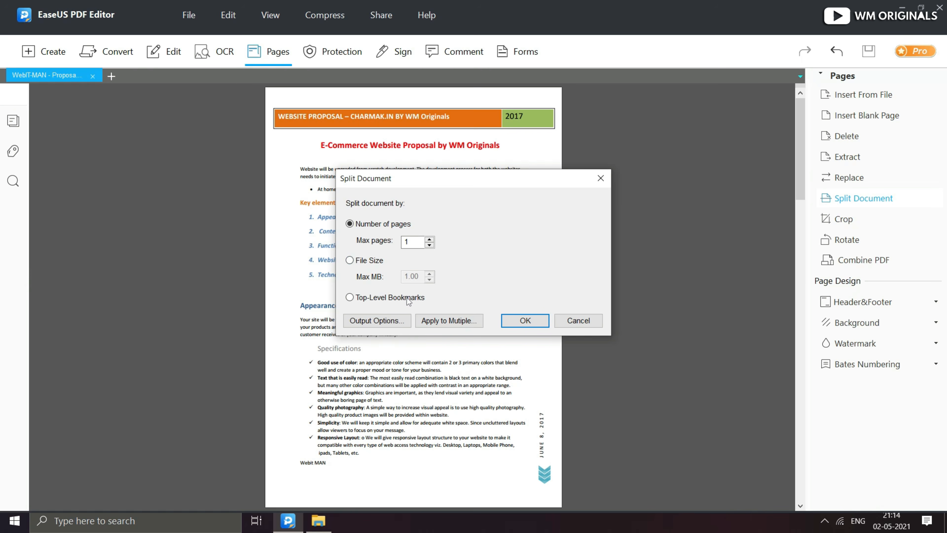
{"action": "left_click", "coordinate": [528, 322]}
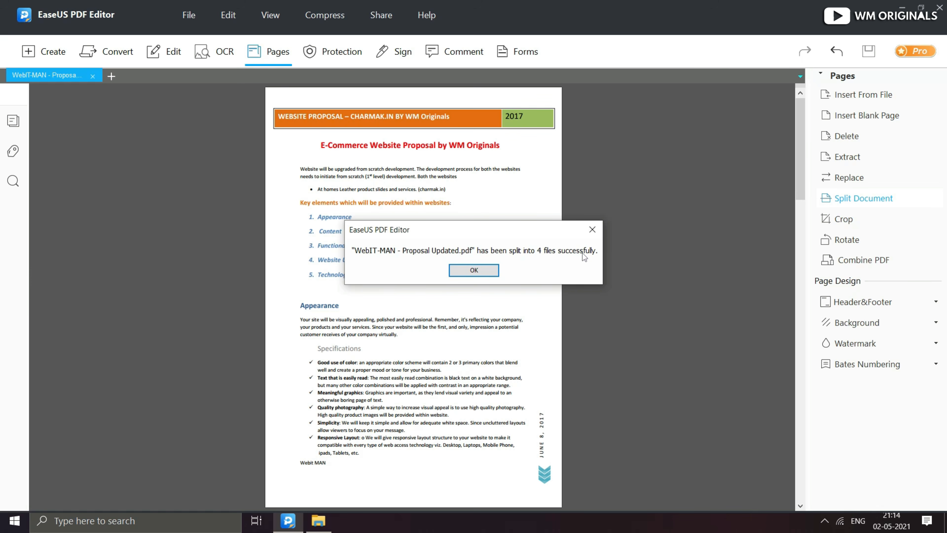
{"action": "left_click", "coordinate": [483, 269]}
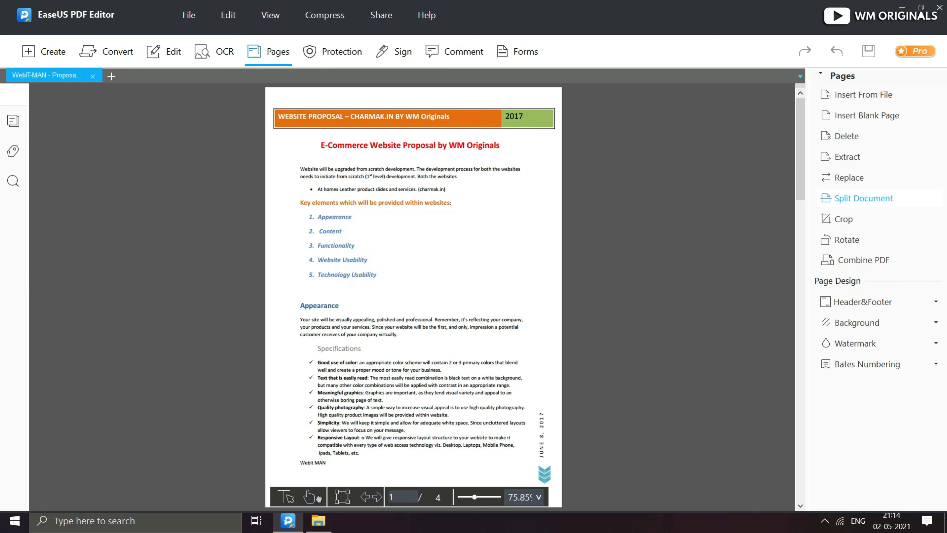
{"action": "left_click", "coordinate": [319, 521]}
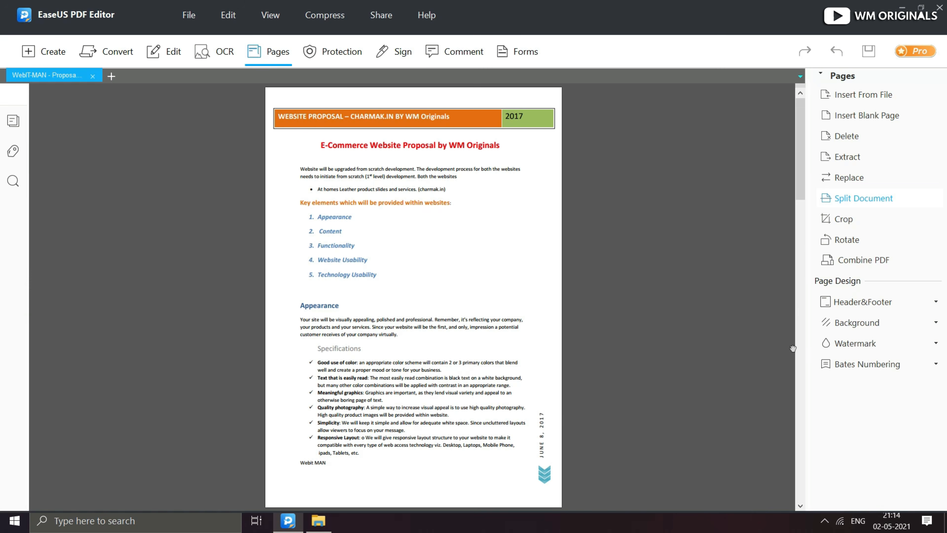
Step: Start a new text watermark for the document with the text Official
{"action": "left_click", "coordinate": [853, 347]}
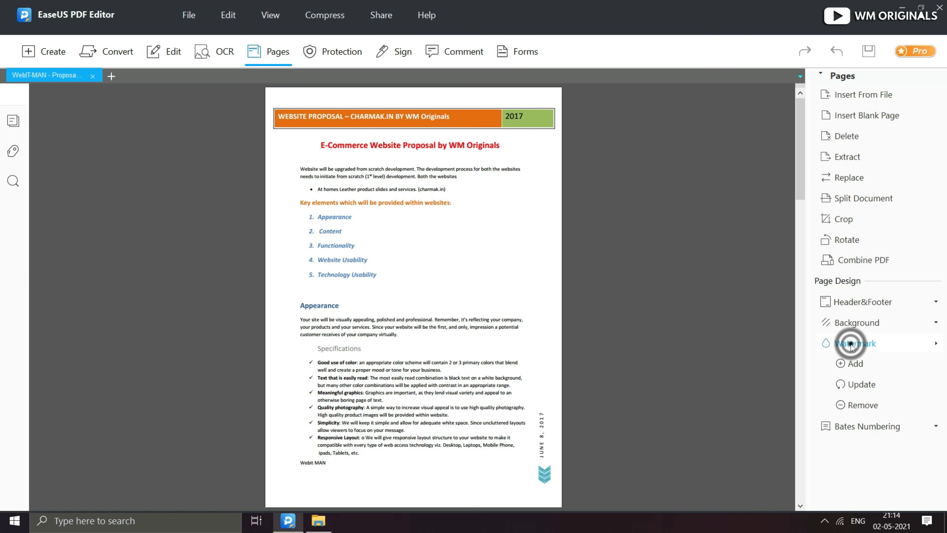
{"action": "left_click", "coordinate": [852, 367]}
{"action": "left_click", "coordinate": [348, 129]}
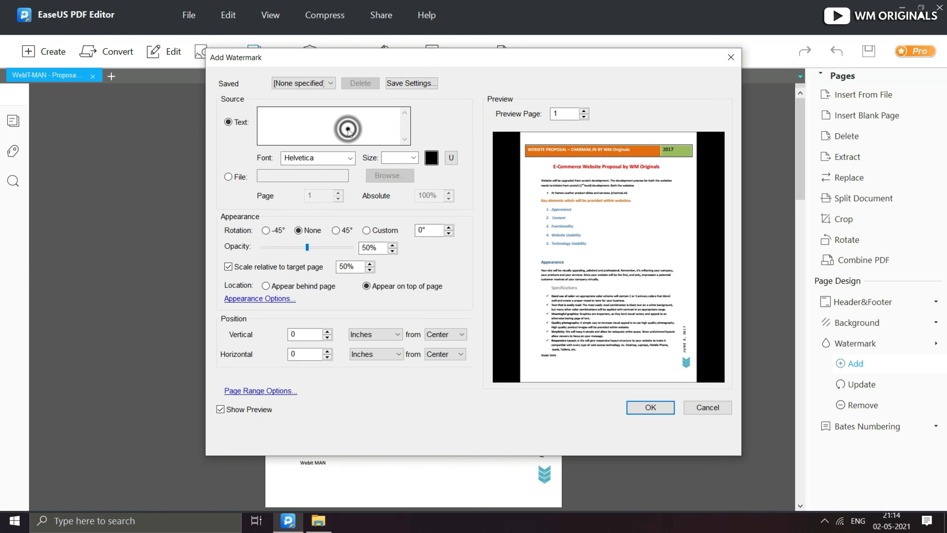
{"action": "type", "text": "O"}
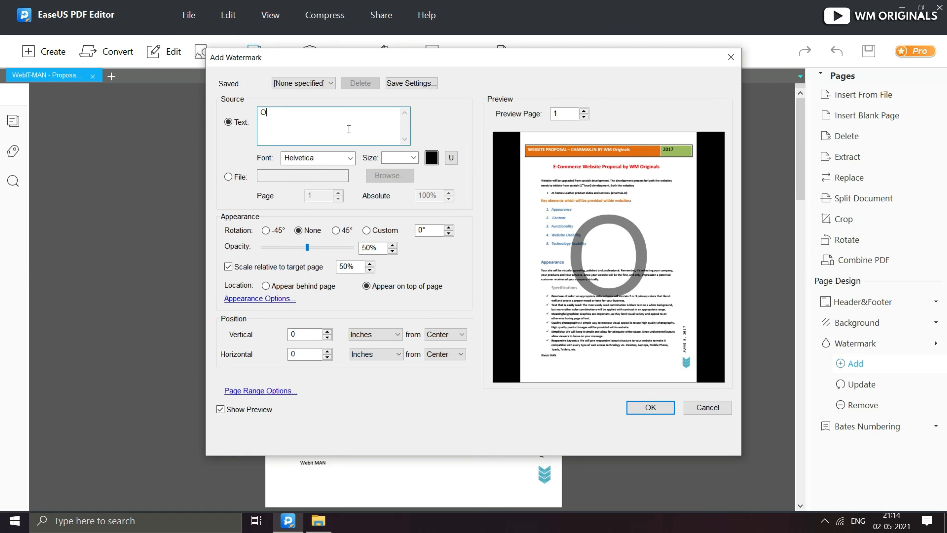
{"action": "type", "text": "fficial"}
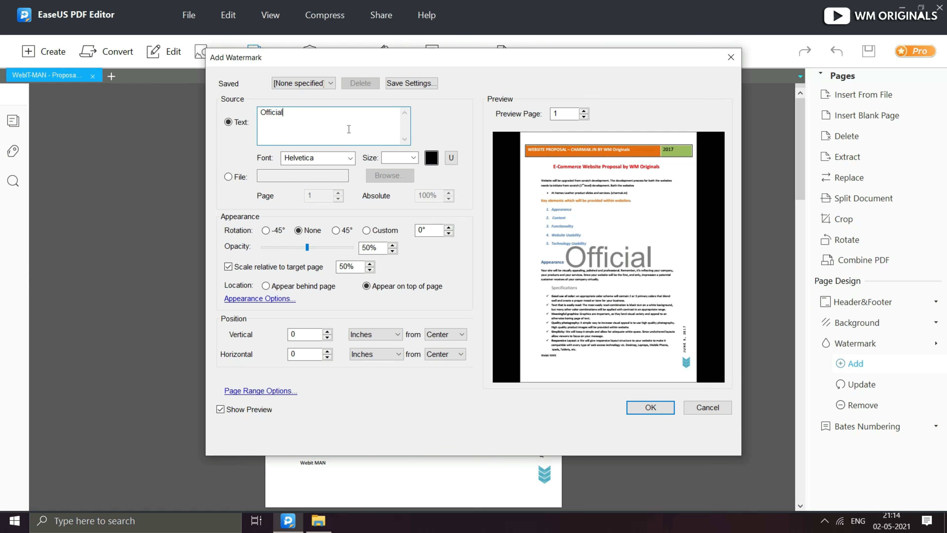
Step: Format the Official watermark text in Helvetica at size 72, in red, with 40% opacity
{"action": "left_click", "coordinate": [345, 162]}
{"action": "left_click", "coordinate": [403, 159]}
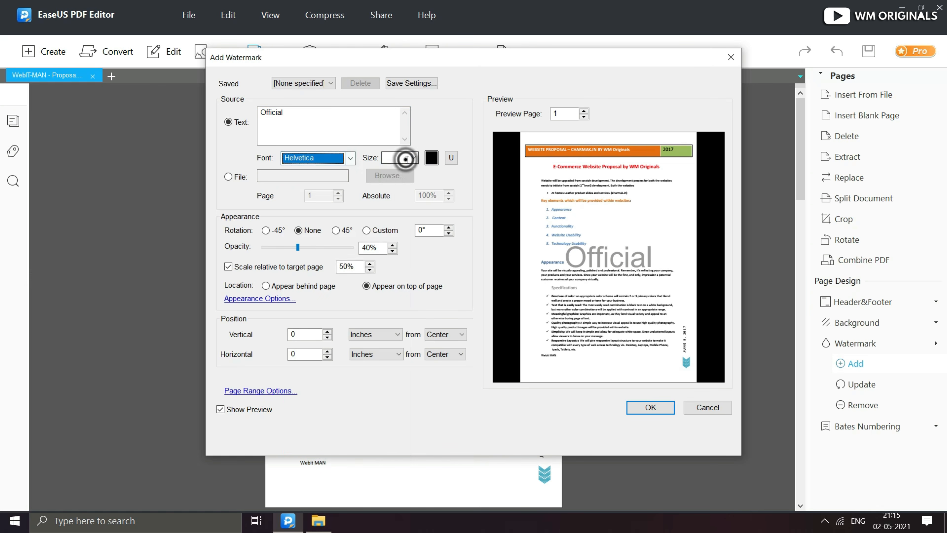
{"action": "left_click", "coordinate": [413, 157]}
{"action": "left_click", "coordinate": [391, 276]}
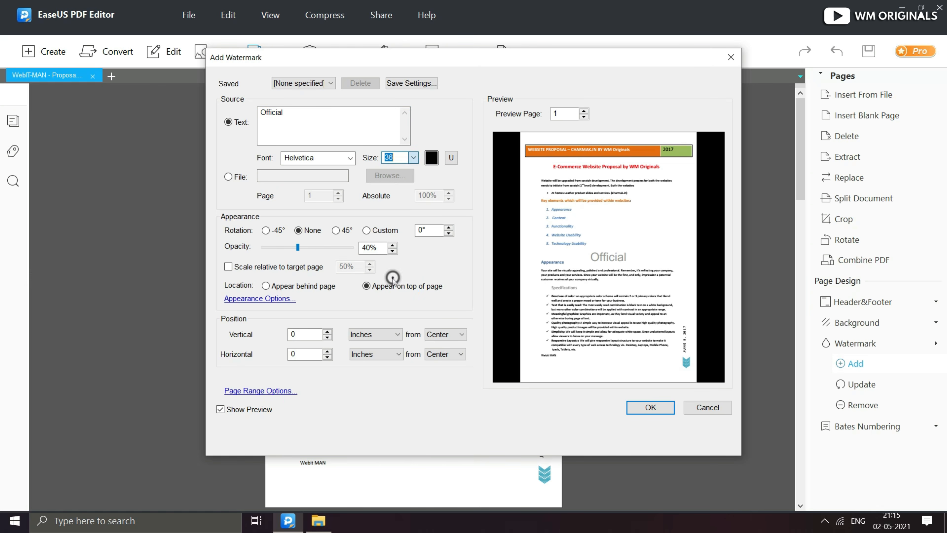
{"action": "type", "text": "72"}
{"action": "left_click", "coordinate": [432, 158]}
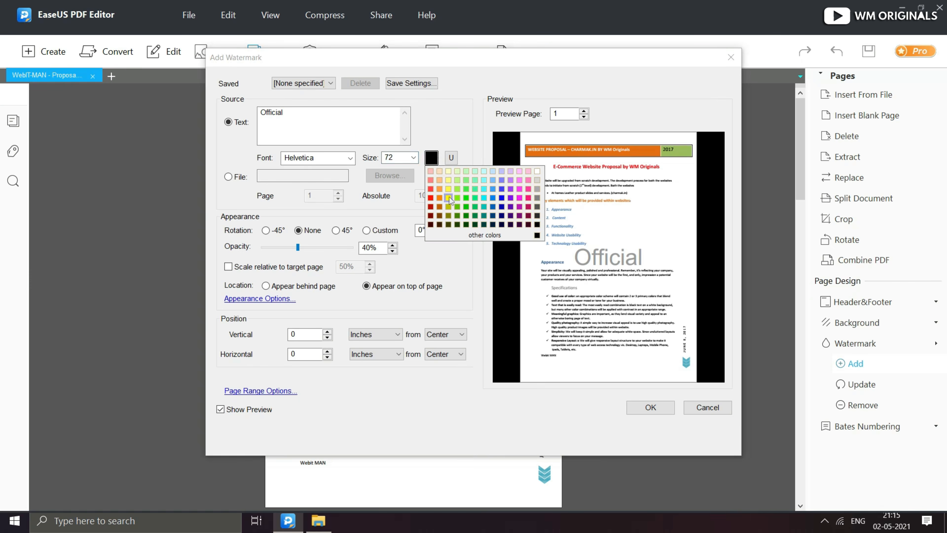
{"action": "left_click", "coordinate": [431, 197]}
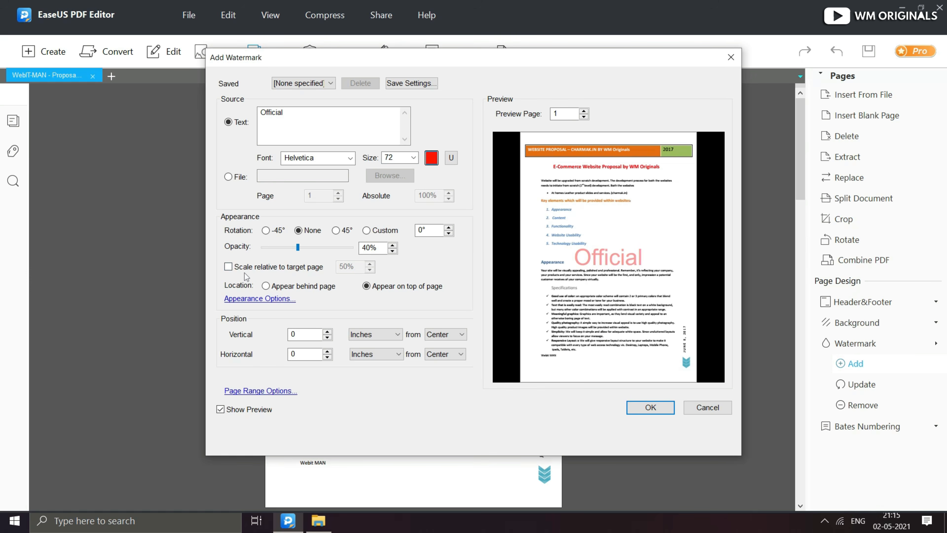
Step: Try using the image file signature.png as the watermark source
{"action": "left_click", "coordinate": [229, 177]}
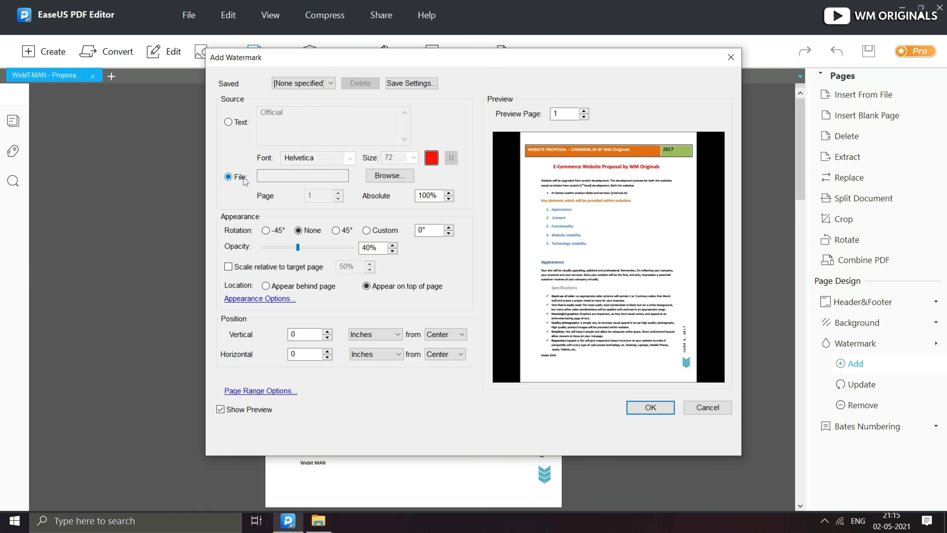
{"action": "left_click", "coordinate": [382, 176]}
{"action": "double_click", "coordinate": [350, 164]}
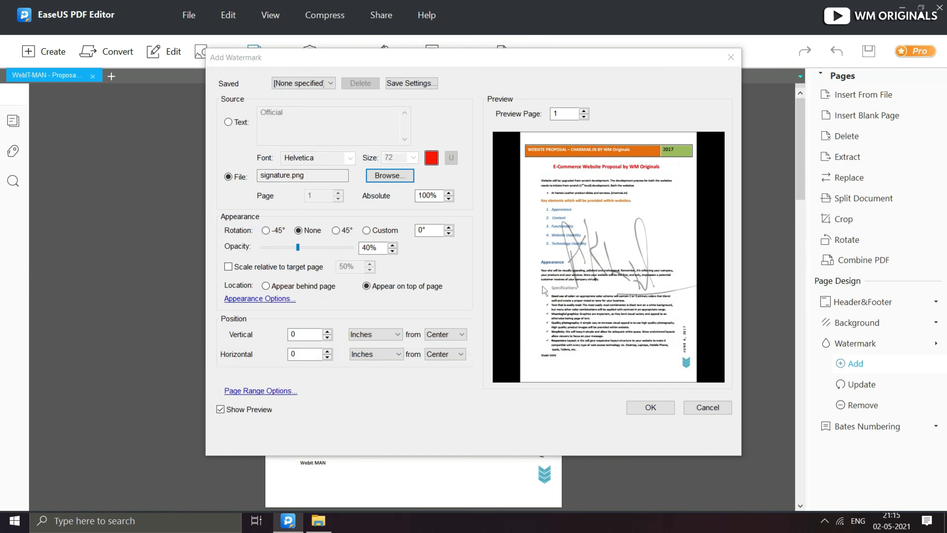
Step: Switch the watermark source back to the Official text and apply the watermark to the document
{"action": "left_click", "coordinate": [229, 123]}
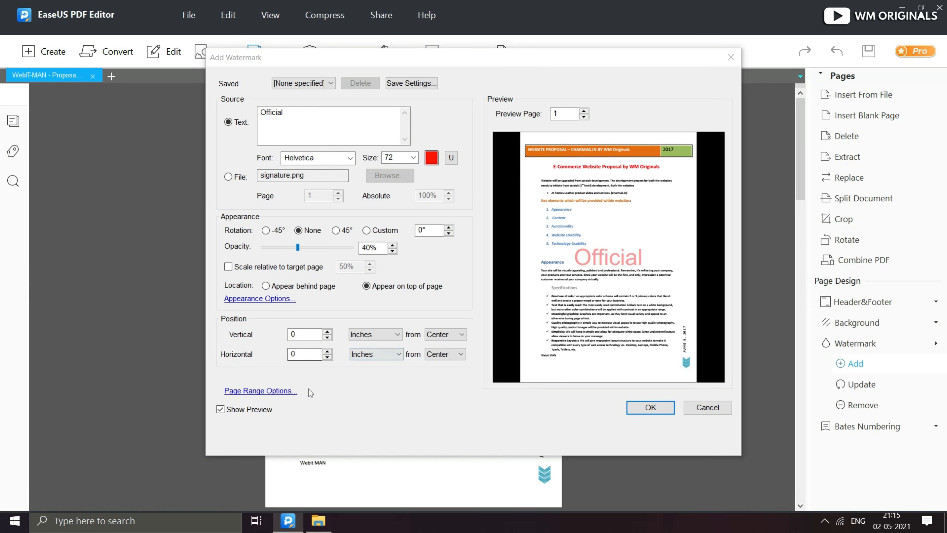
{"action": "left_click", "coordinate": [640, 407]}
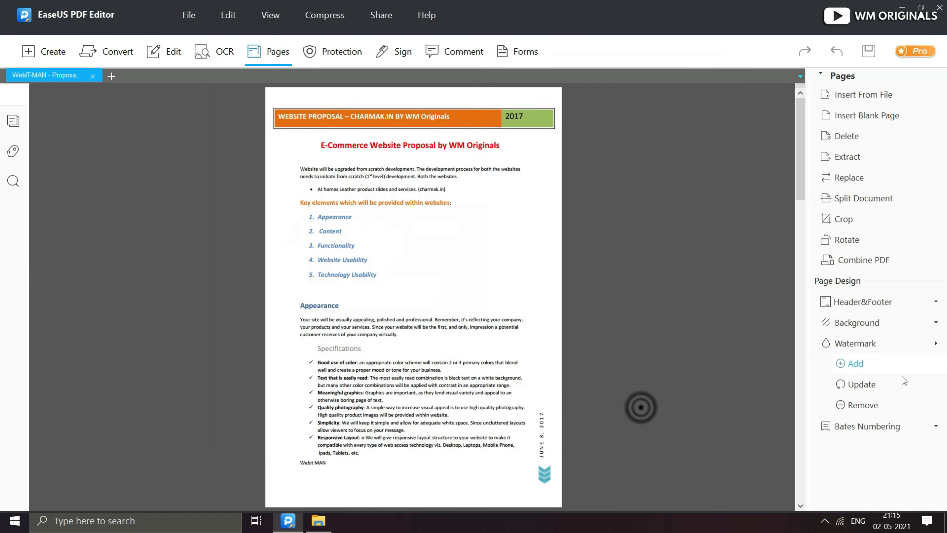
{"action": "left_click", "coordinate": [877, 317]}
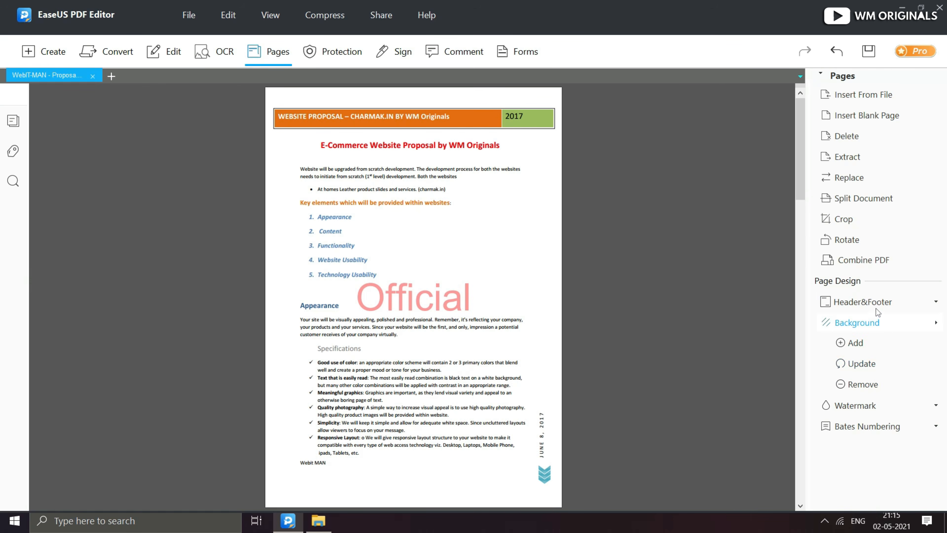
{"action": "left_click", "coordinate": [875, 302]}
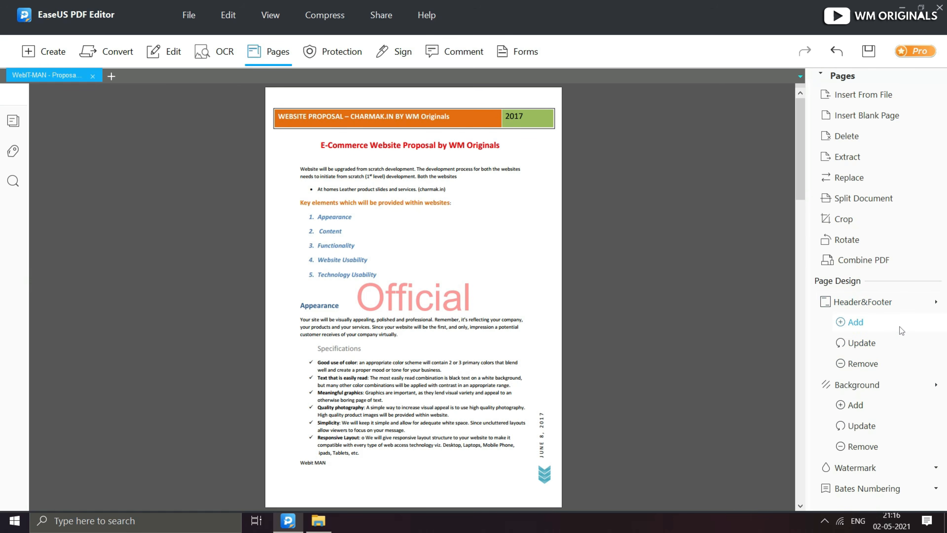
{"action": "left_click", "coordinate": [902, 303]}
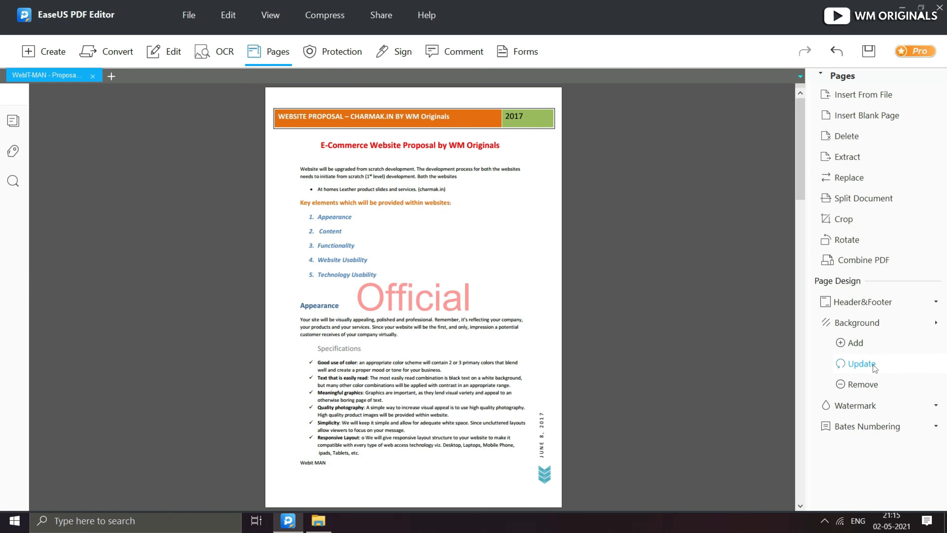
{"action": "left_click", "coordinate": [913, 302]}
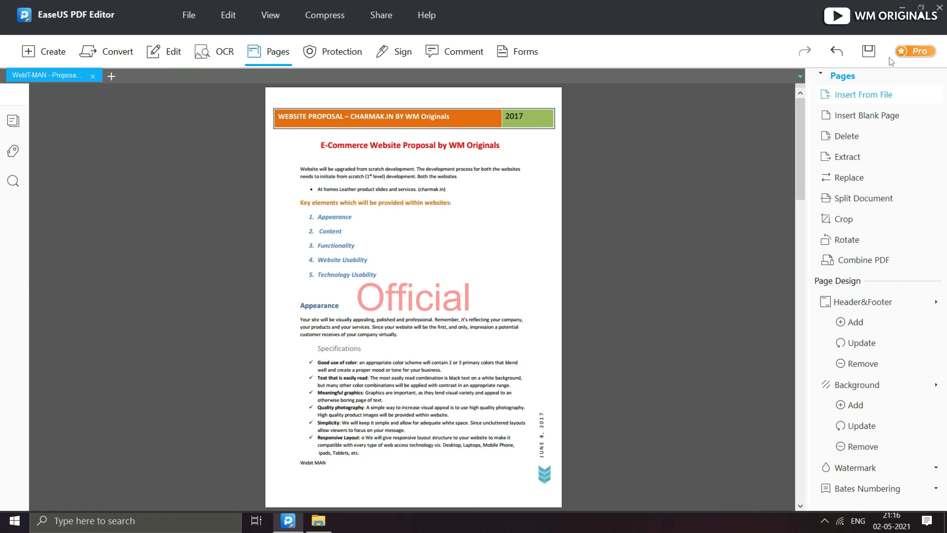
{"action": "left_click", "coordinate": [871, 56]}
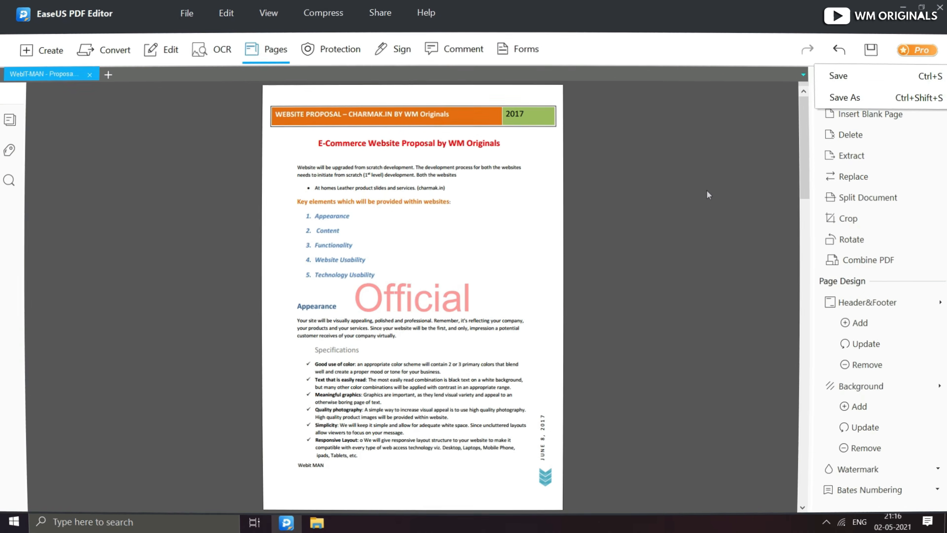
{"action": "left_click", "coordinate": [707, 192]}
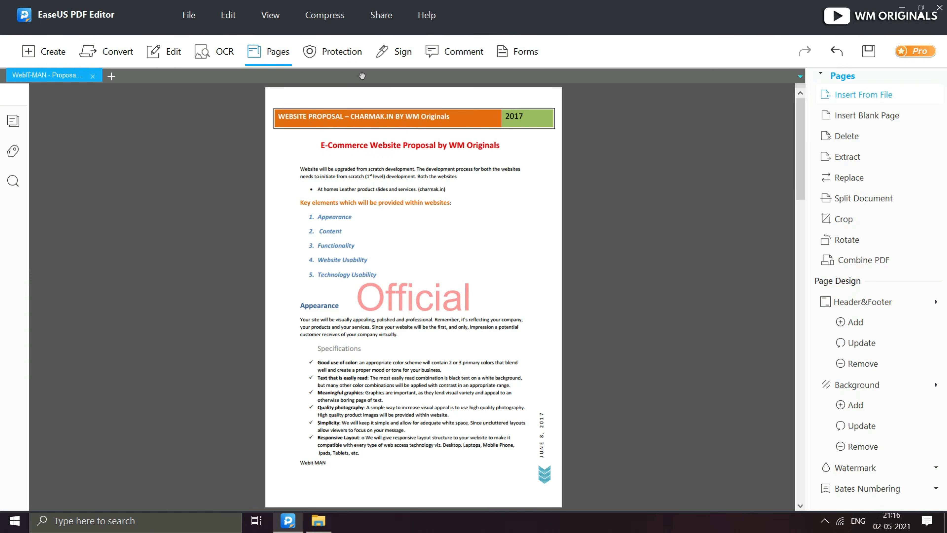
Step: Start encrypting the document with a password, require one to open it, and enter and confirm the document open password
{"action": "left_click", "coordinate": [345, 55]}
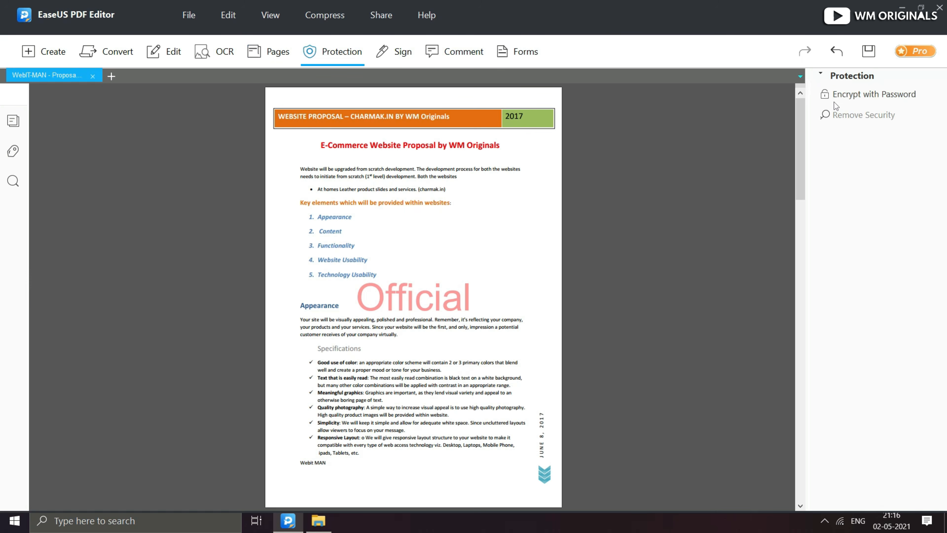
{"action": "left_click", "coordinate": [891, 96]}
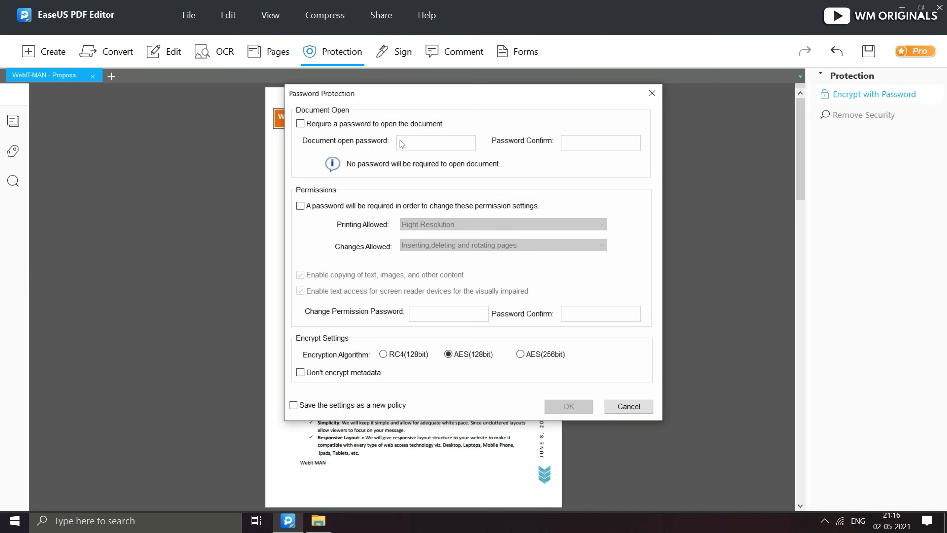
{"action": "left_click", "coordinate": [329, 127]}
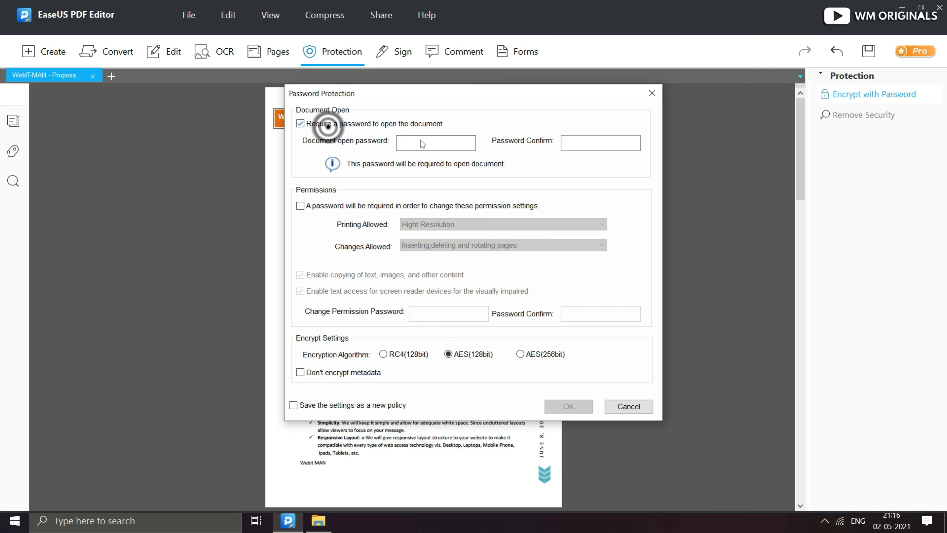
{"action": "left_click", "coordinate": [420, 139]}
{"action": "type", "text": "•••"}
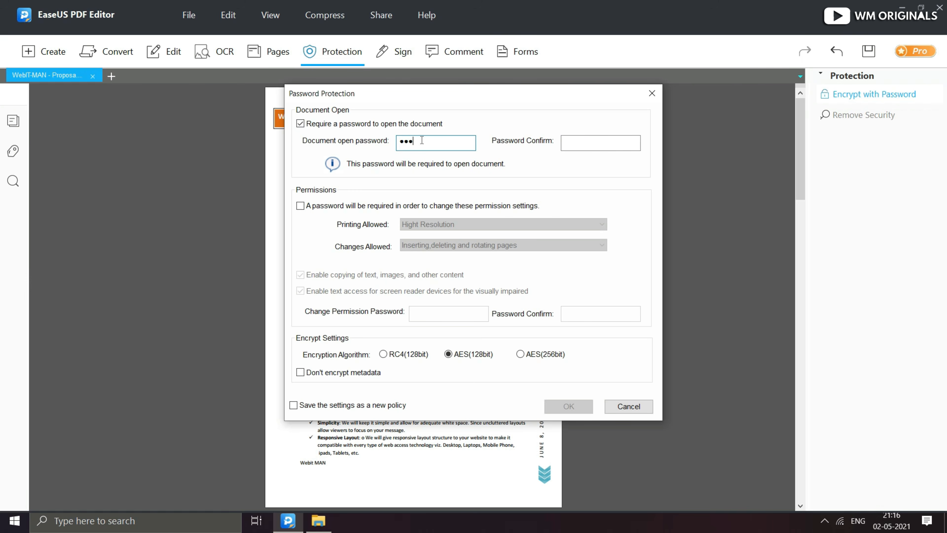
{"action": "type", "text": "•••••••••"}
{"action": "key", "text": "Tab"}
{"action": "type", "text": "••"}
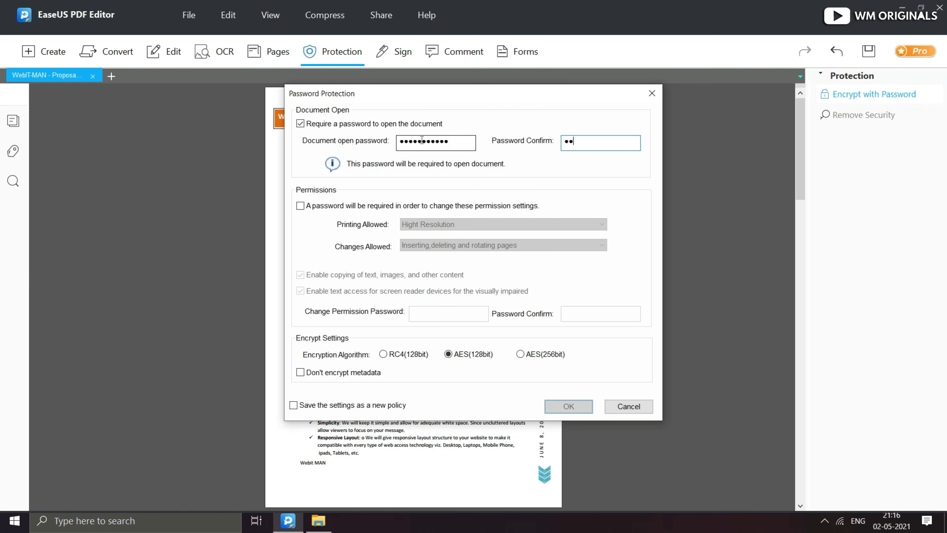
{"action": "type", "text": "•••"}
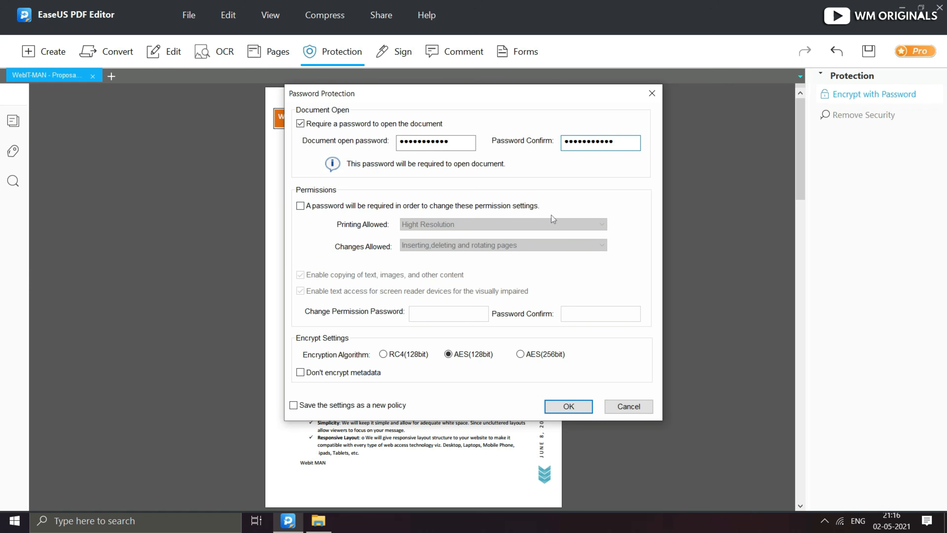
Step: Try the permissions password requirement, turn it back off, and apply the password protection
{"action": "left_click", "coordinate": [314, 206]}
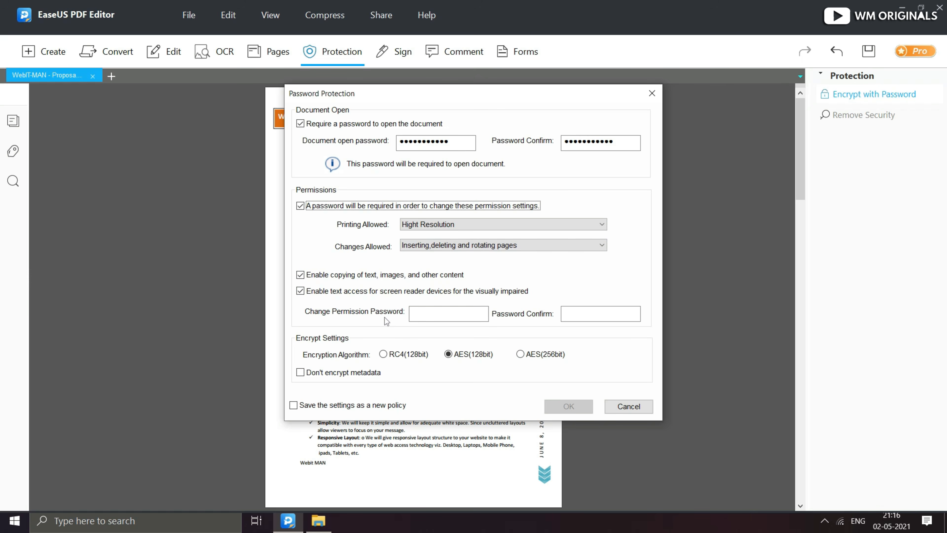
{"action": "left_click", "coordinate": [309, 208]}
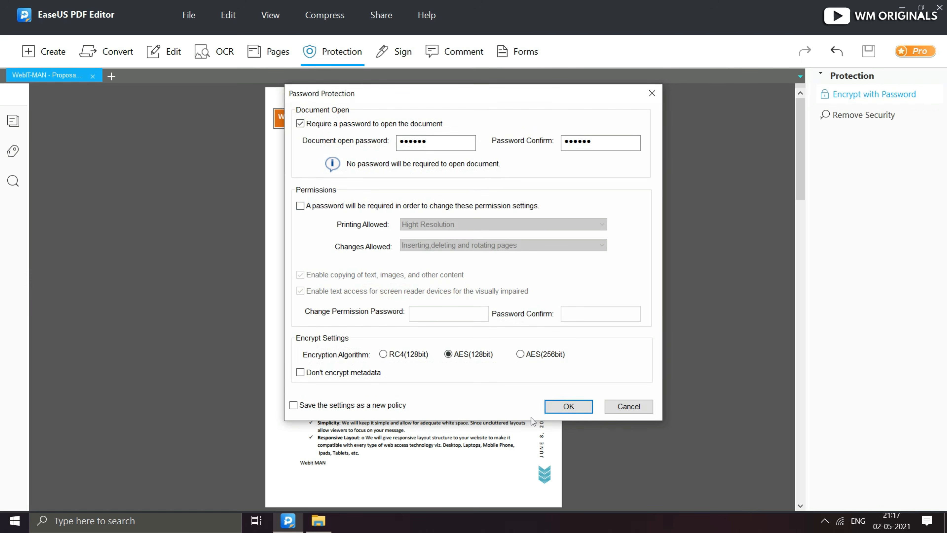
{"action": "left_click", "coordinate": [569, 406]}
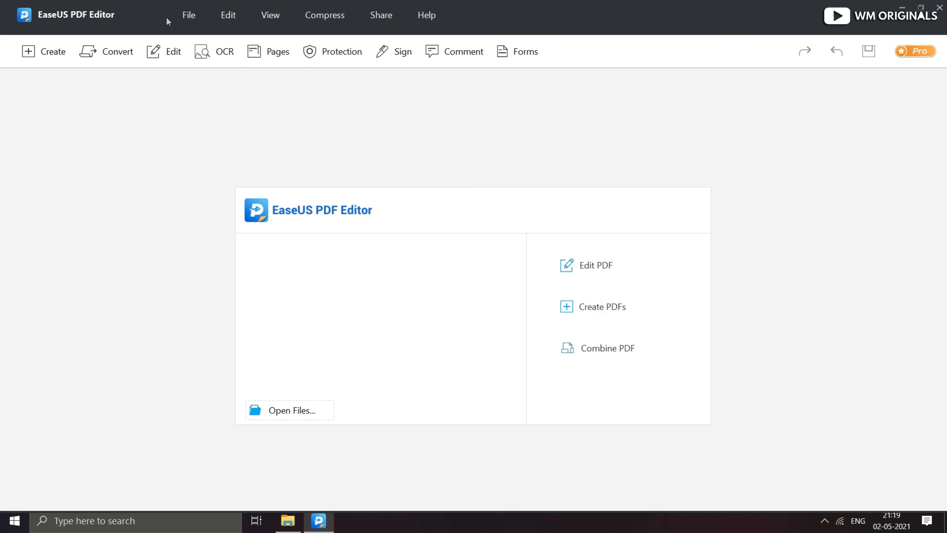
Step: Open WebIT-MAN - Proposal Updated.pdf from the WM Originals folder on the Desktop and enter its document password
{"action": "left_click", "coordinate": [183, 14]}
{"action": "left_click", "coordinate": [201, 47]}
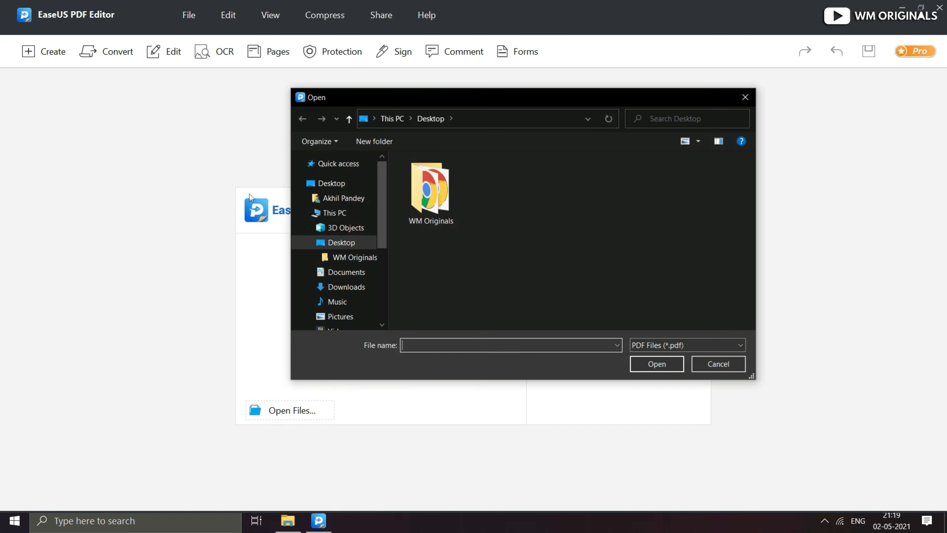
{"action": "double_click", "coordinate": [433, 202]}
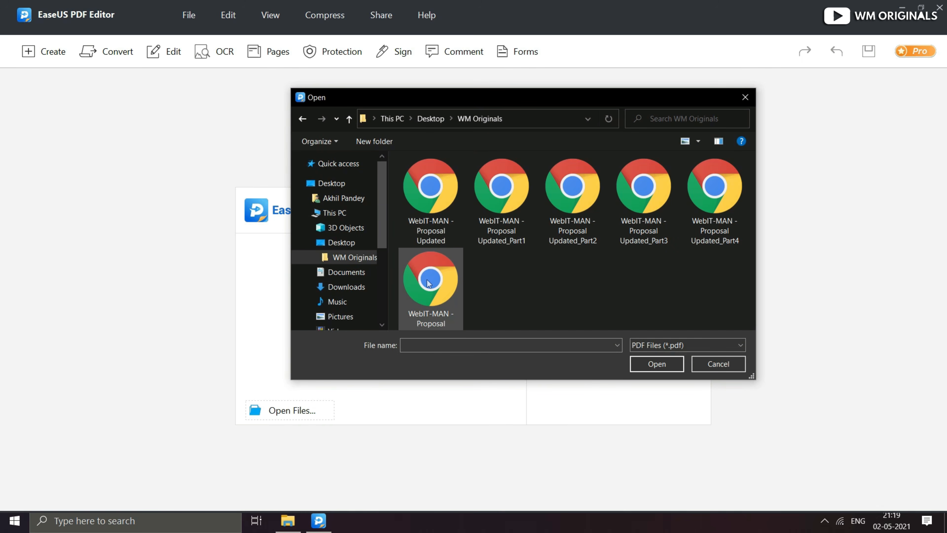
{"action": "double_click", "coordinate": [428, 208]}
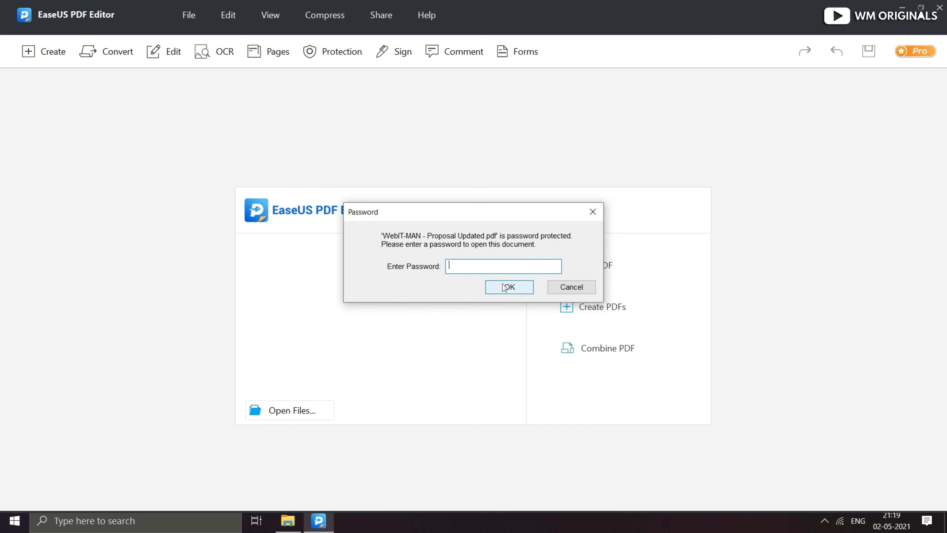
{"action": "type", "text": "•••••••••••••••••"}
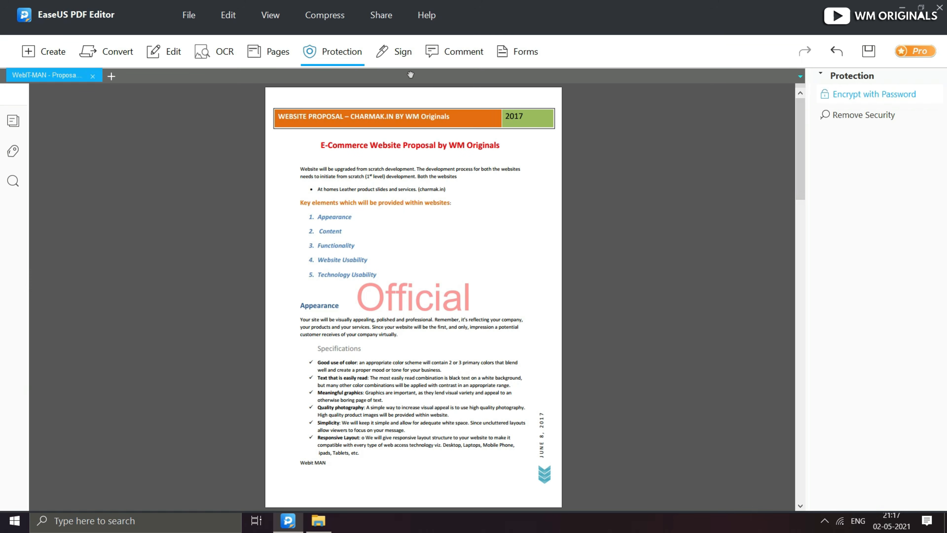
Step: Start signing the document and draw a new signature rectangle beside the footer text of the first page
{"action": "left_click", "coordinate": [398, 53]}
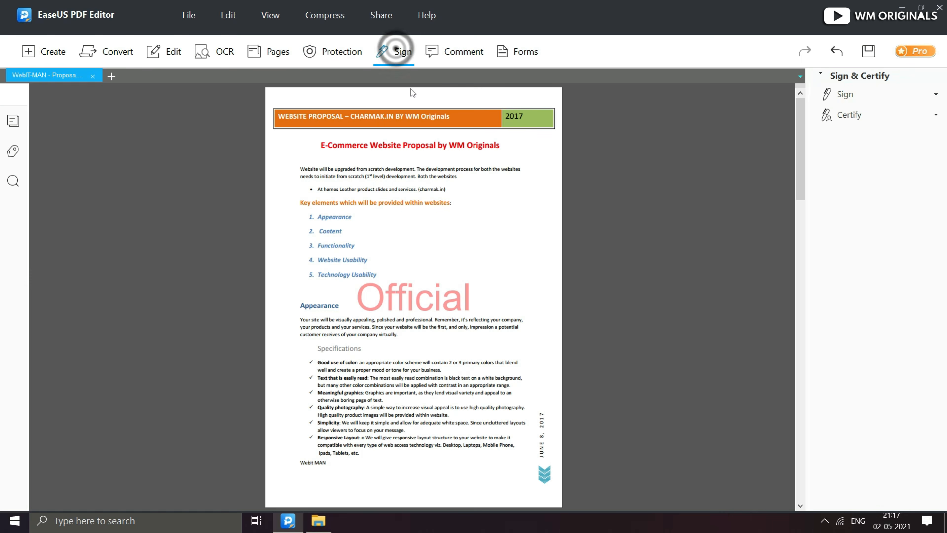
{"action": "left_click", "coordinate": [845, 94]}
{"action": "left_click", "coordinate": [881, 114]}
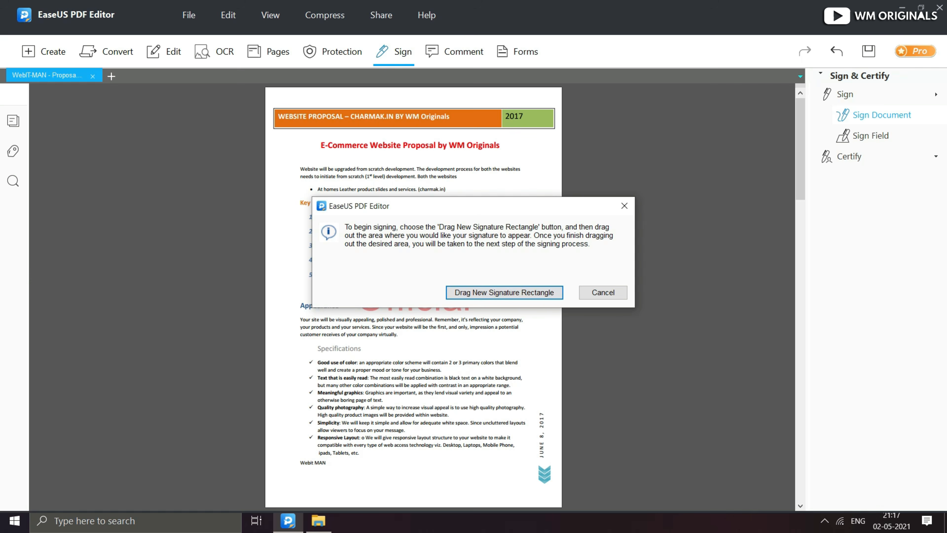
{"action": "left_click", "coordinate": [515, 293]}
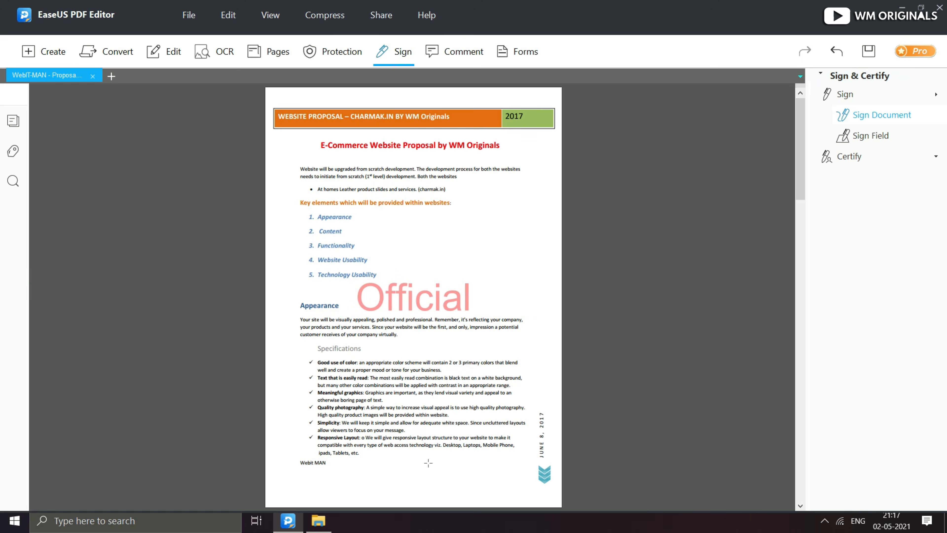
{"action": "left_click_drag", "start_coordinate": [423, 458], "coordinate": [530, 491]}
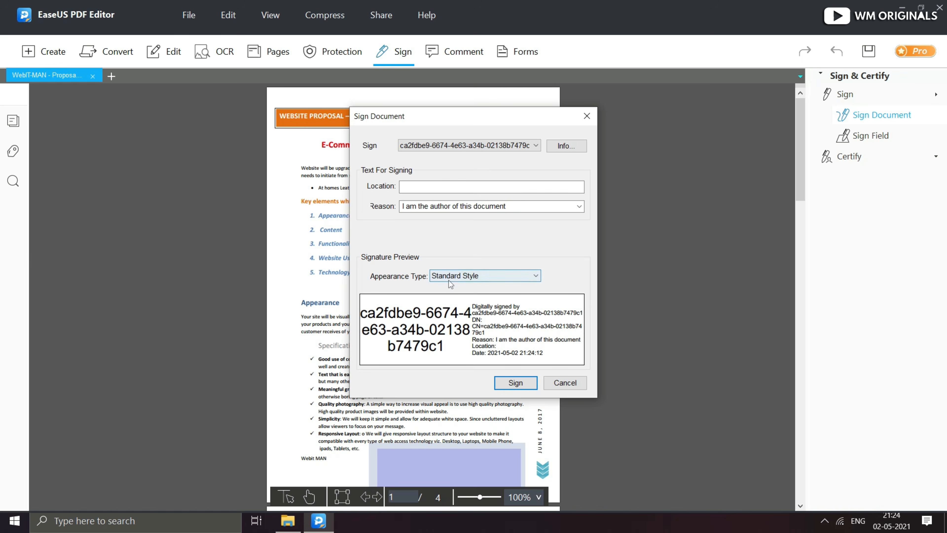
Step: Create a new signature style titled with the signer's first name, using the imported signature image as its graphic
{"action": "left_click", "coordinate": [451, 284]}
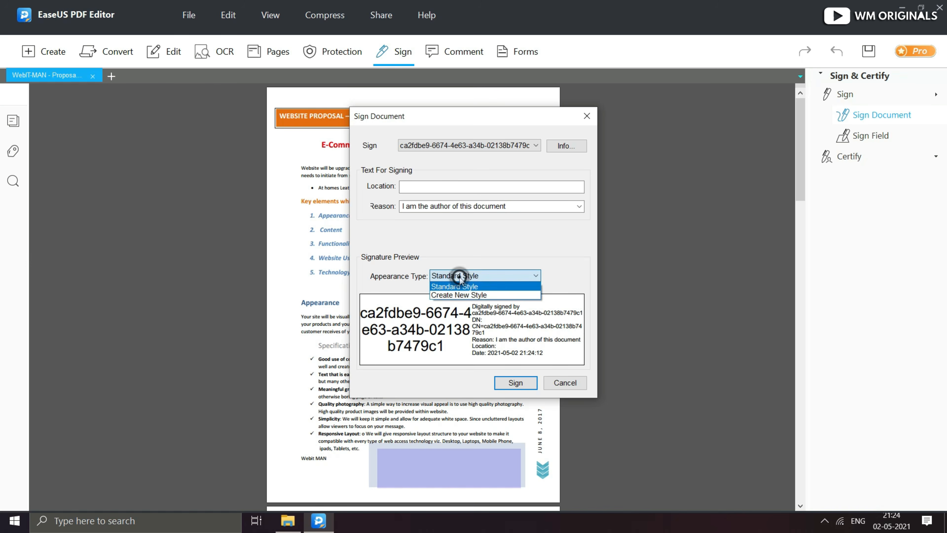
{"action": "left_click", "coordinate": [459, 294]}
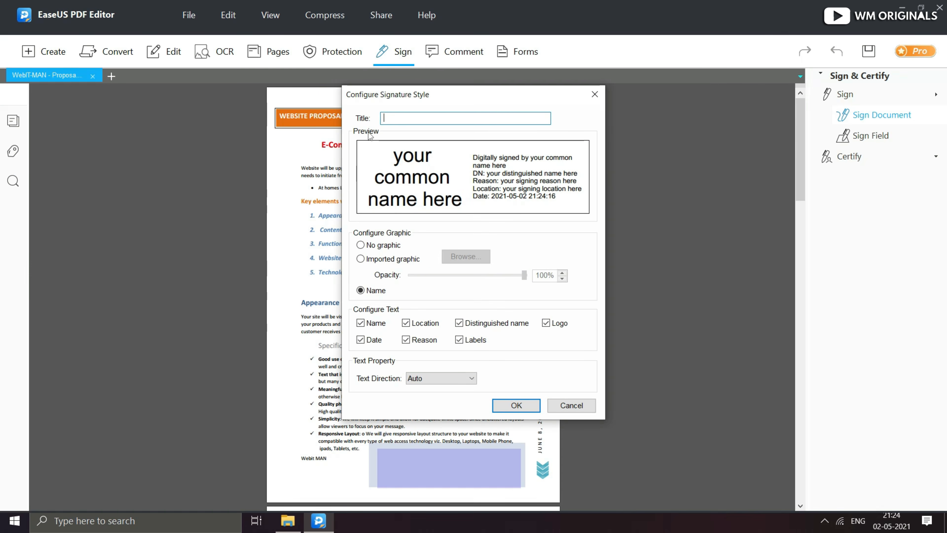
{"action": "left_click", "coordinate": [392, 120]}
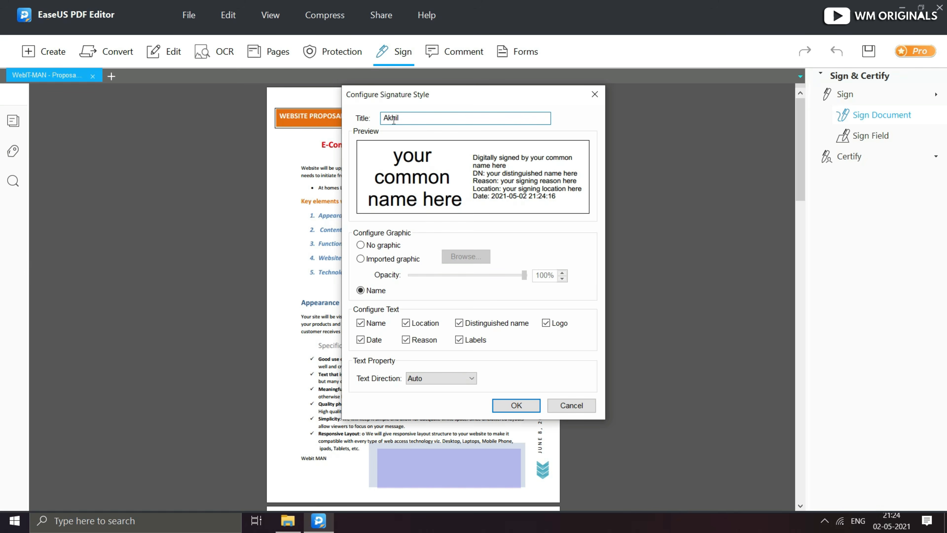
{"action": "left_click", "coordinate": [361, 259]}
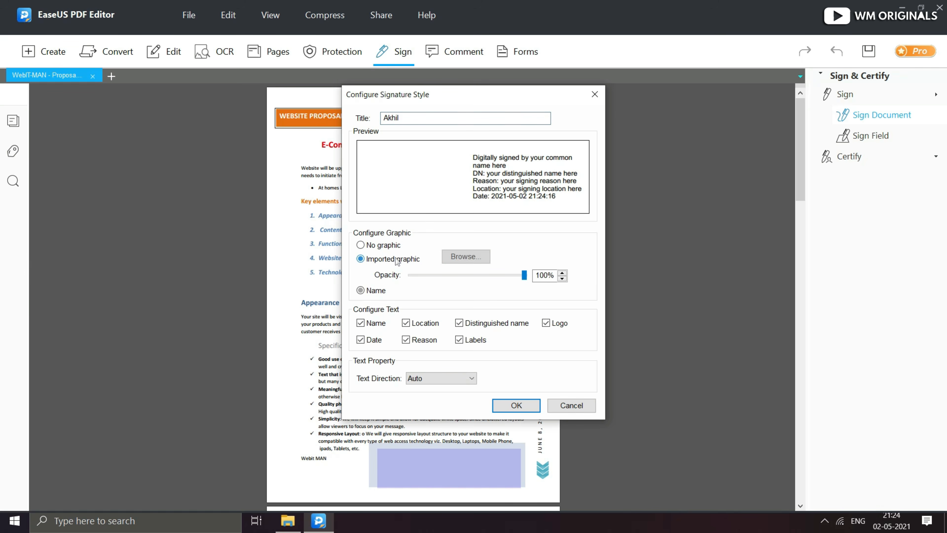
{"action": "left_click", "coordinate": [462, 256]}
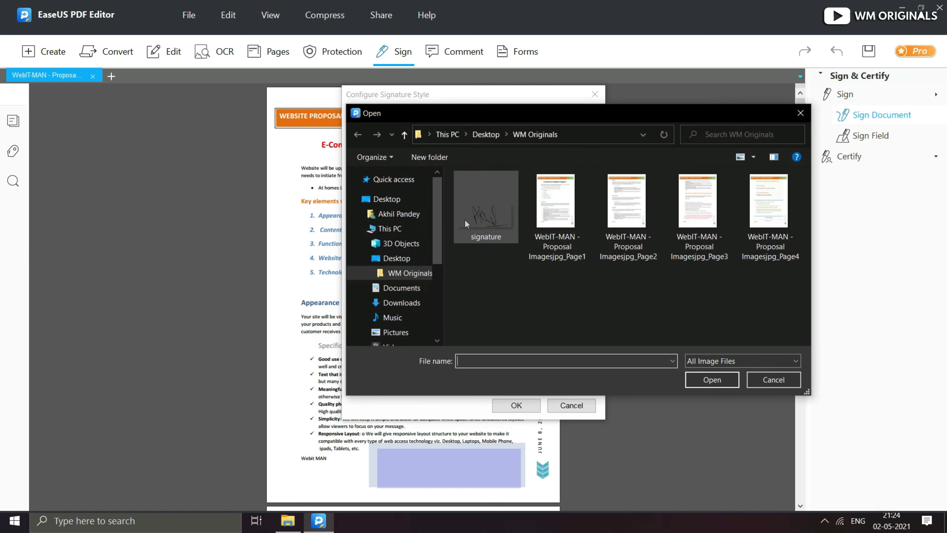
{"action": "double_click", "coordinate": [465, 214]}
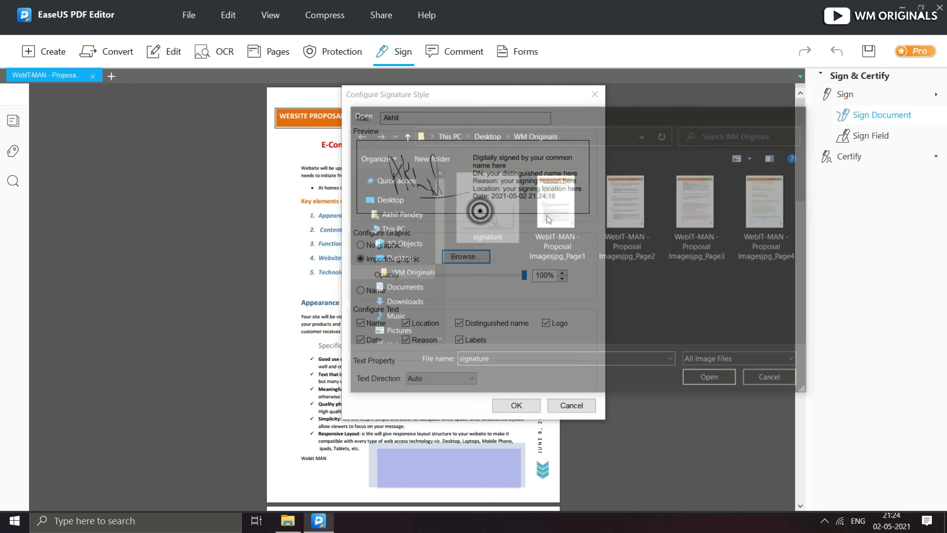
{"action": "mouse_move", "coordinate": [524, 275]}
{"action": "left_mouse_down"}
{"action": "mouse_move", "coordinate": [478, 278]}
{"action": "mouse_move", "coordinate": [524, 276]}
{"action": "left_mouse_up"}
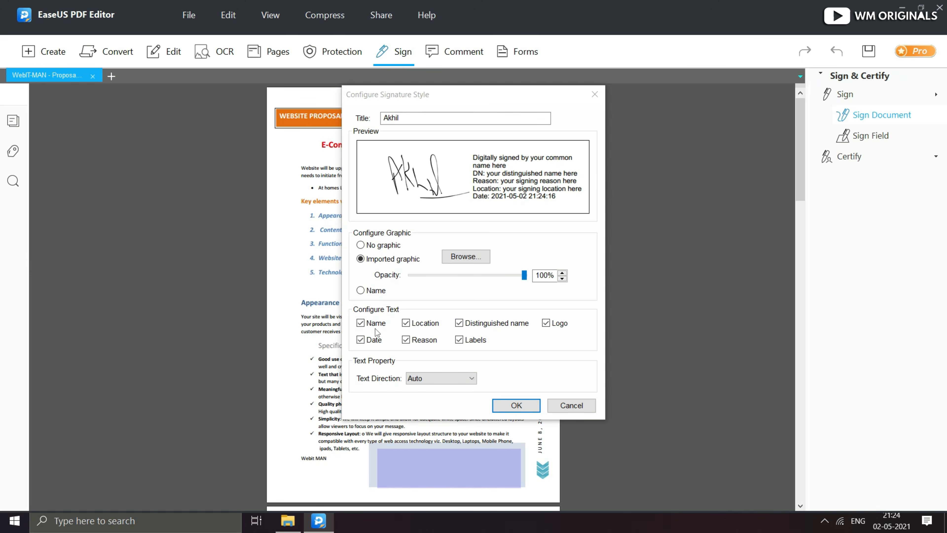
Step: Exclude name, location, distinguished name, logo, date, reason and labels from the signature style's text, and save the style
{"action": "left_click", "coordinate": [362, 324]}
{"action": "left_click", "coordinate": [410, 323]}
{"action": "left_click", "coordinate": [410, 323]}
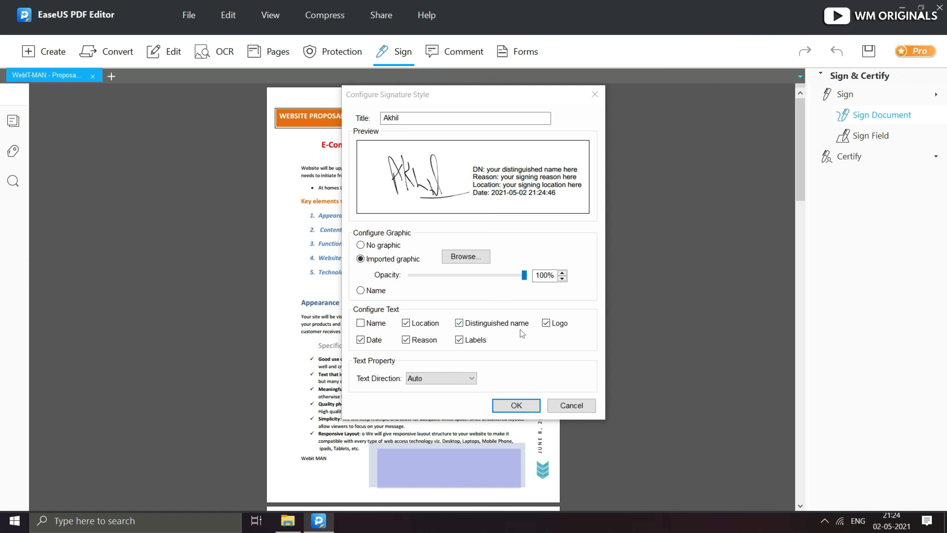
{"action": "left_click", "coordinate": [494, 323]}
{"action": "left_click", "coordinate": [409, 323]}
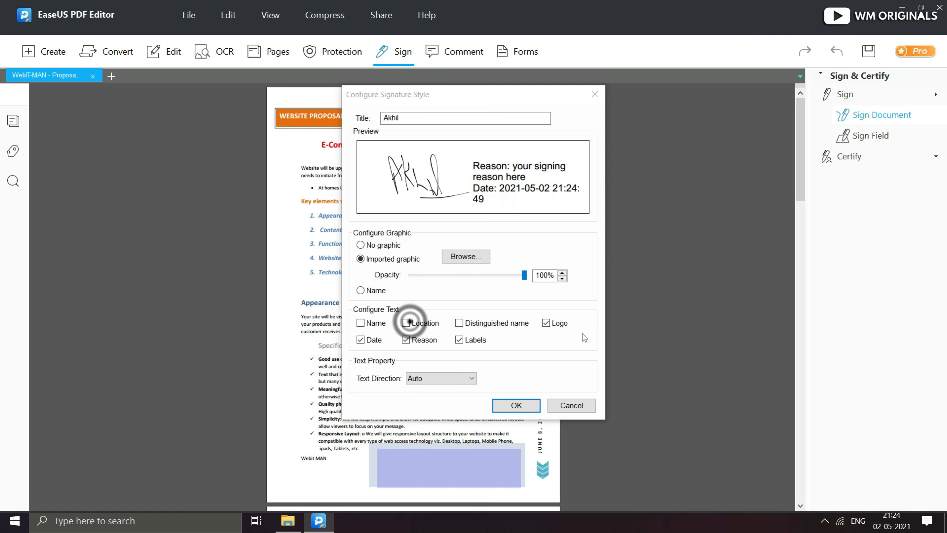
{"action": "left_click", "coordinate": [547, 323]}
{"action": "left_click", "coordinate": [361, 339]}
{"action": "left_click", "coordinate": [405, 339]}
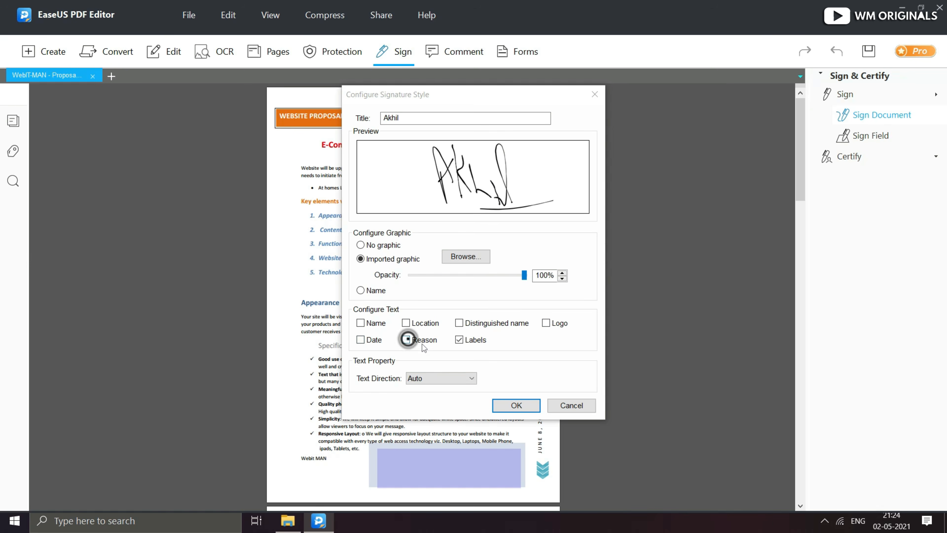
{"action": "left_click", "coordinate": [458, 340]}
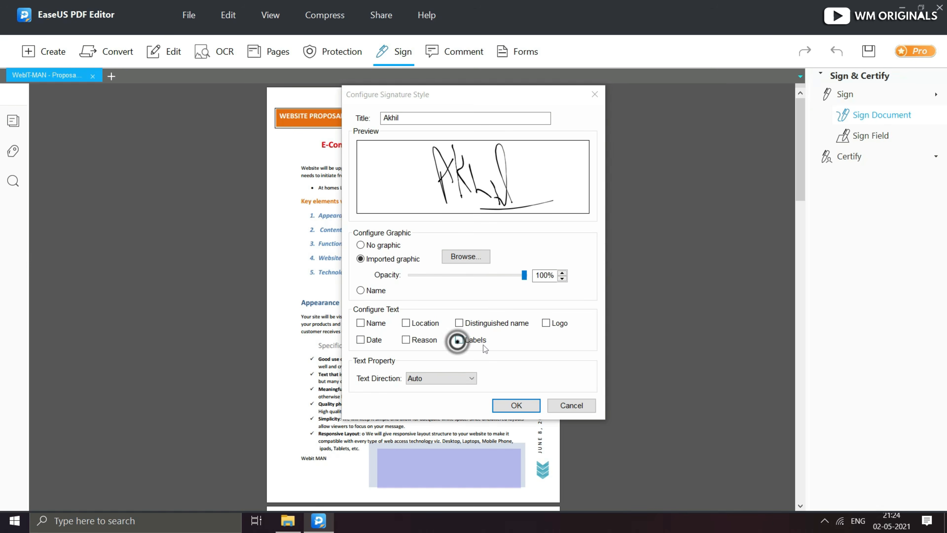
{"action": "left_click", "coordinate": [507, 406]}
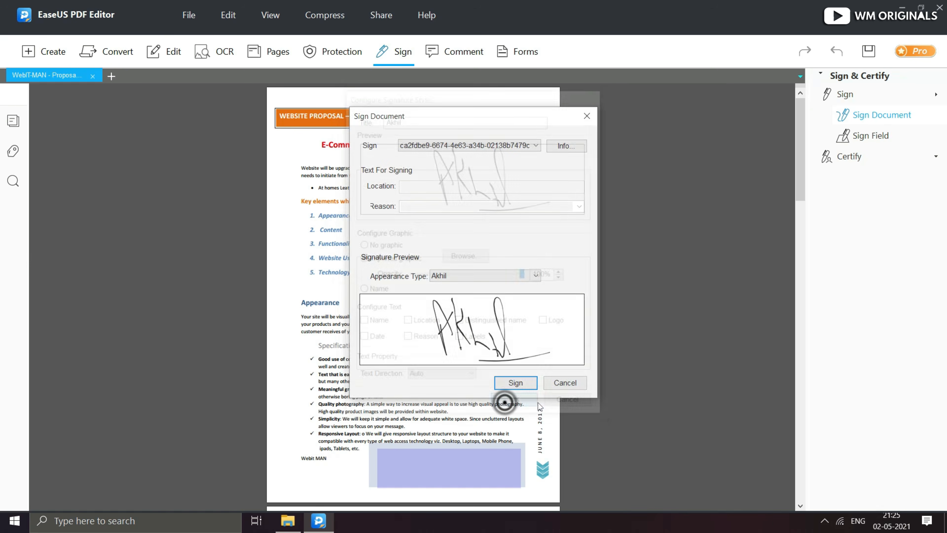
Step: Sign the document with the new style and save the signed copy as WebIT-MAN - Proposal Updated New
{"action": "left_click", "coordinate": [511, 383]}
{"action": "type", "text": "dated New"}
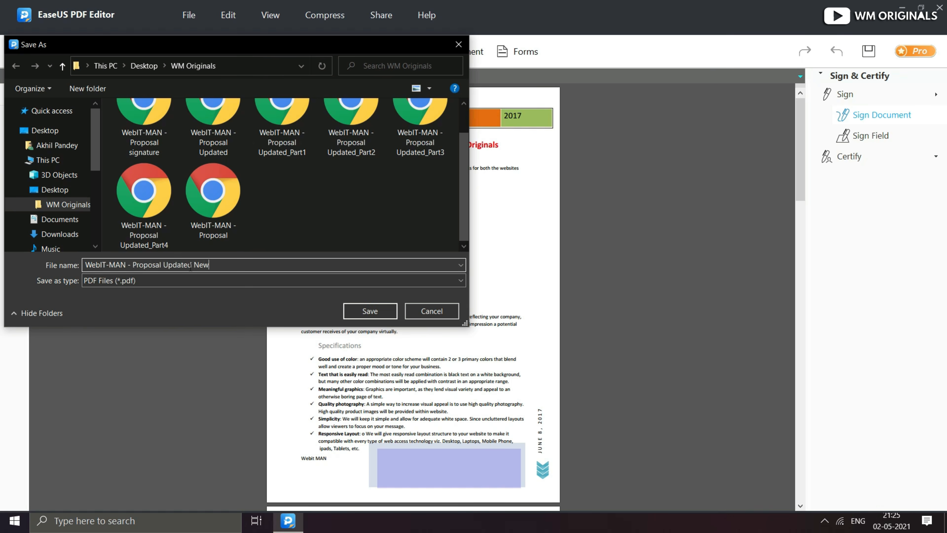
{"action": "key", "text": "Return"}
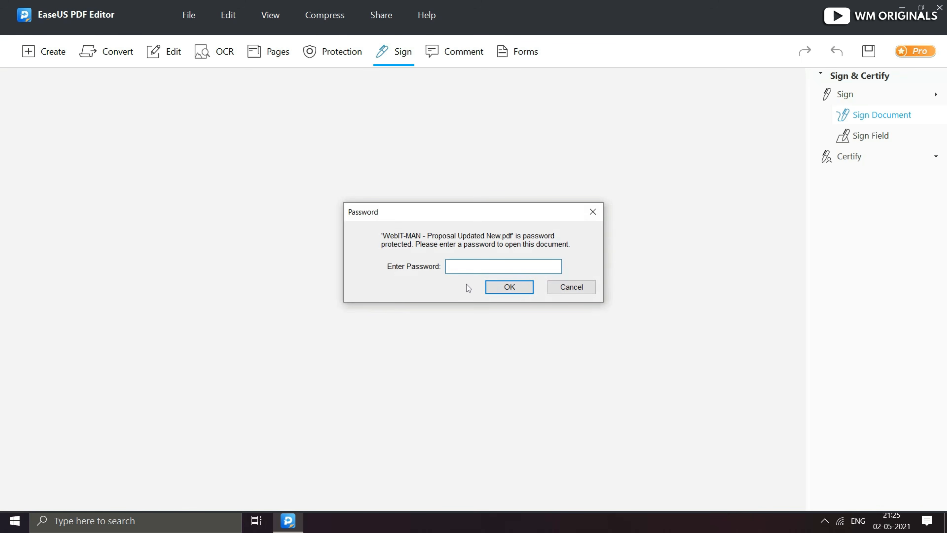
Step: Enter the document password to open the signed copy, and check the signature on the first page
{"action": "type", "text": "••••••••••••"}
{"action": "key", "text": "Return"}
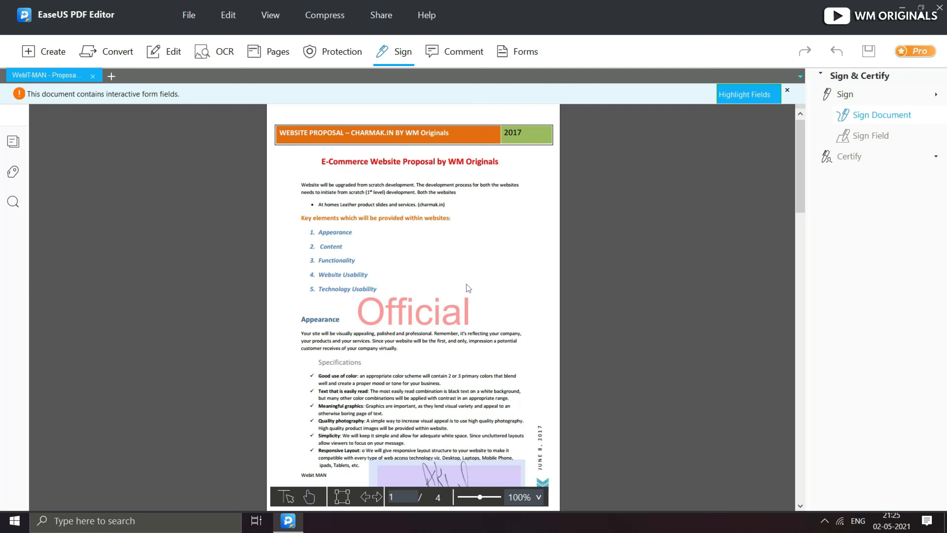
{"action": "scroll", "coordinate": [412, 421], "scroll_direction": "down", "scroll_amount": 3}
{"action": "scroll", "coordinate": [448, 377], "scroll_direction": "down", "scroll_amount": 10}
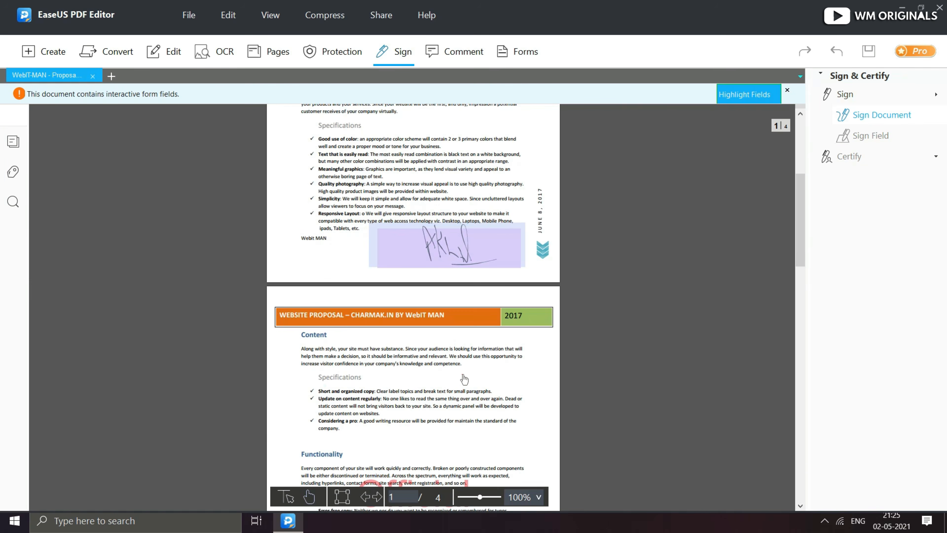
{"action": "scroll", "coordinate": [455, 371], "scroll_direction": "up", "scroll_amount": 8}
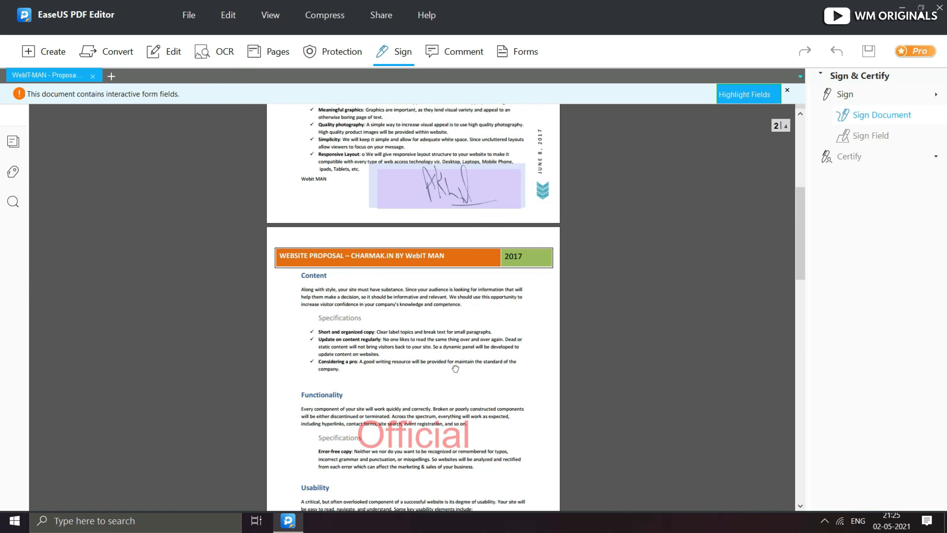
{"action": "scroll", "coordinate": [377, 361], "scroll_direction": "up", "scroll_amount": 3}
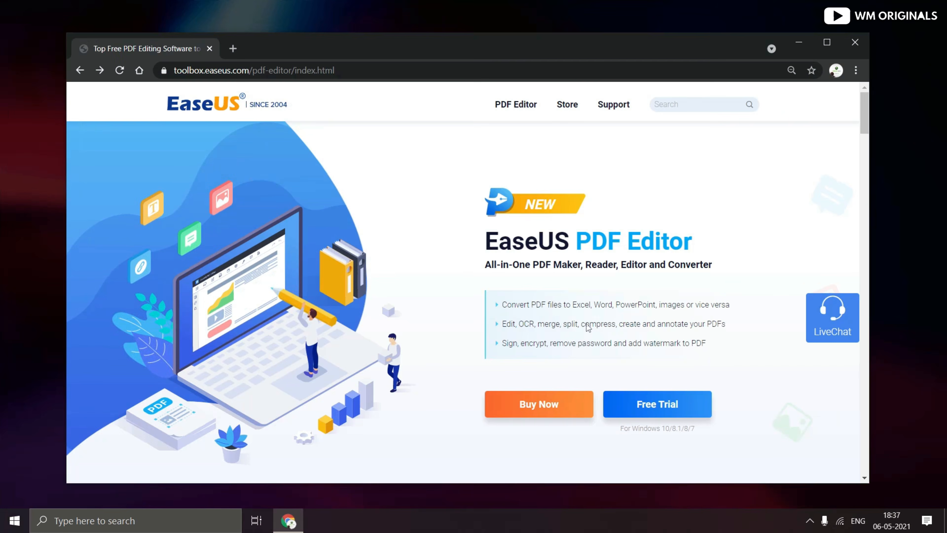
Step: Switch to the web browser and open the purchase plans page for EaseUS PDF Editor
{"action": "left_click", "coordinate": [522, 409]}
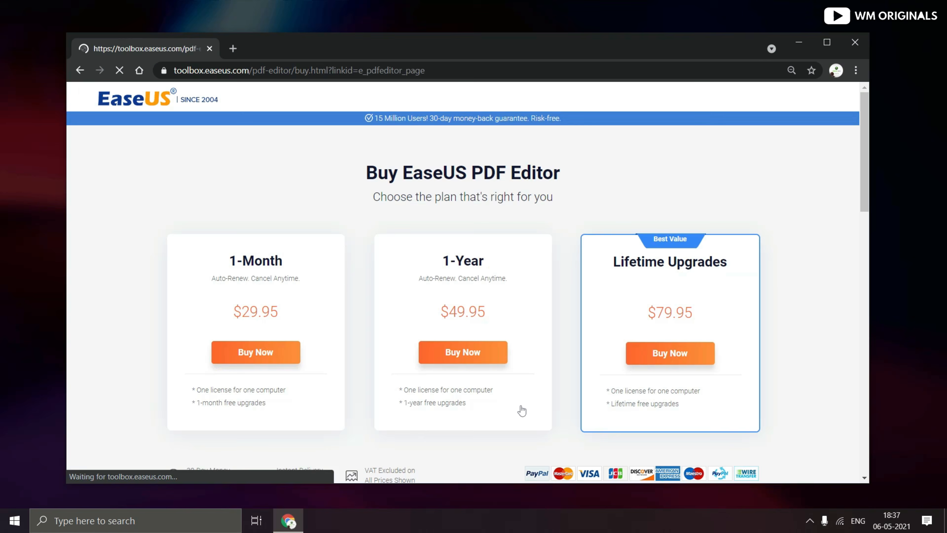